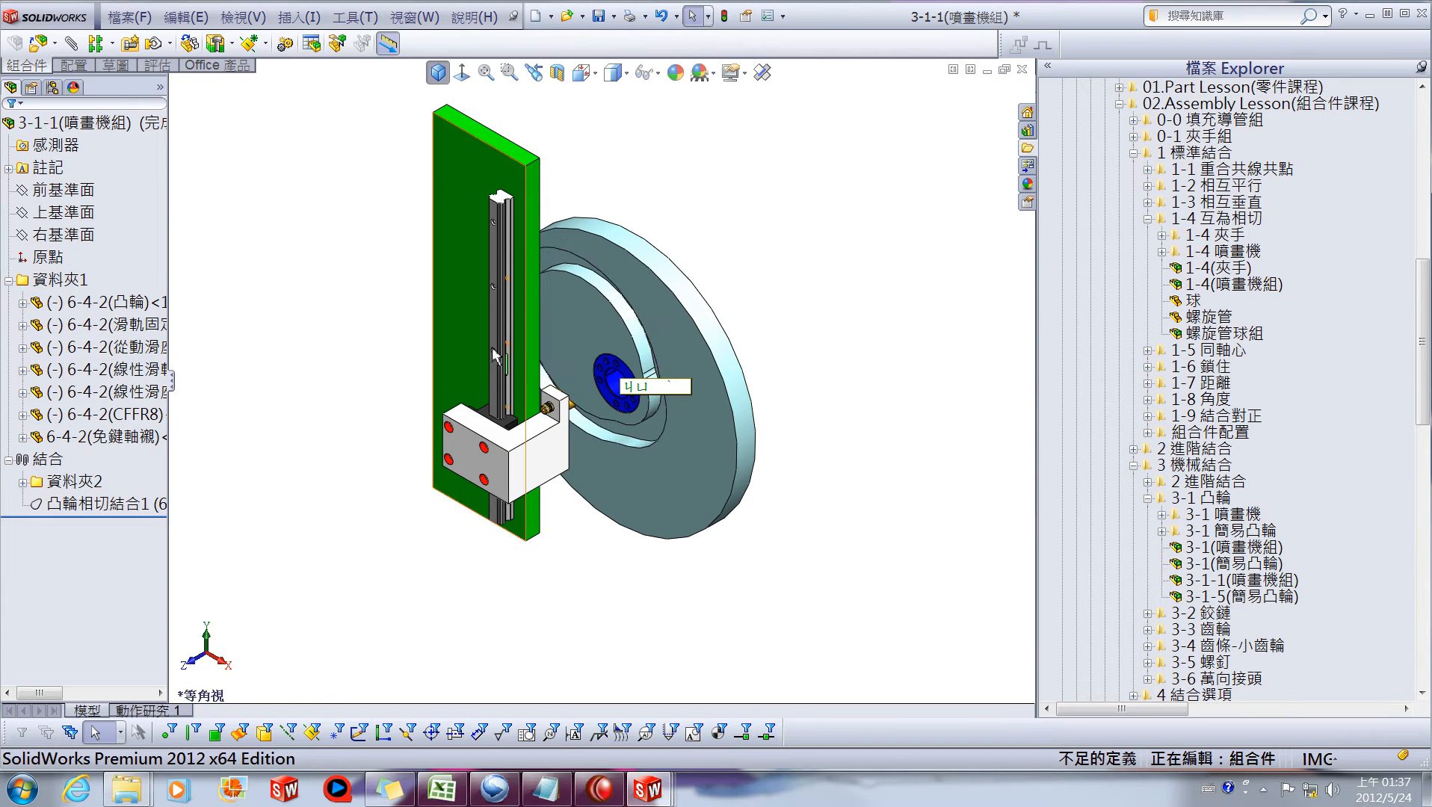
Step: Rotate the cam in the 3-1-1(噴畫機組) assembly and in 1-4(噴畫機組) to compare how their sliders follow
mouse_move(650, 279)
mouse_down()
mouse_move(712, 380)
mouse_move(678, 560)
mouse_move(645, 364)
mouse_move(737, 256)
mouse_move(782, 563)
mouse_move(509, 512)
mouse_move(804, 359)
mouse_move(579, 576)
mouse_move(513, 299)
mouse_up()
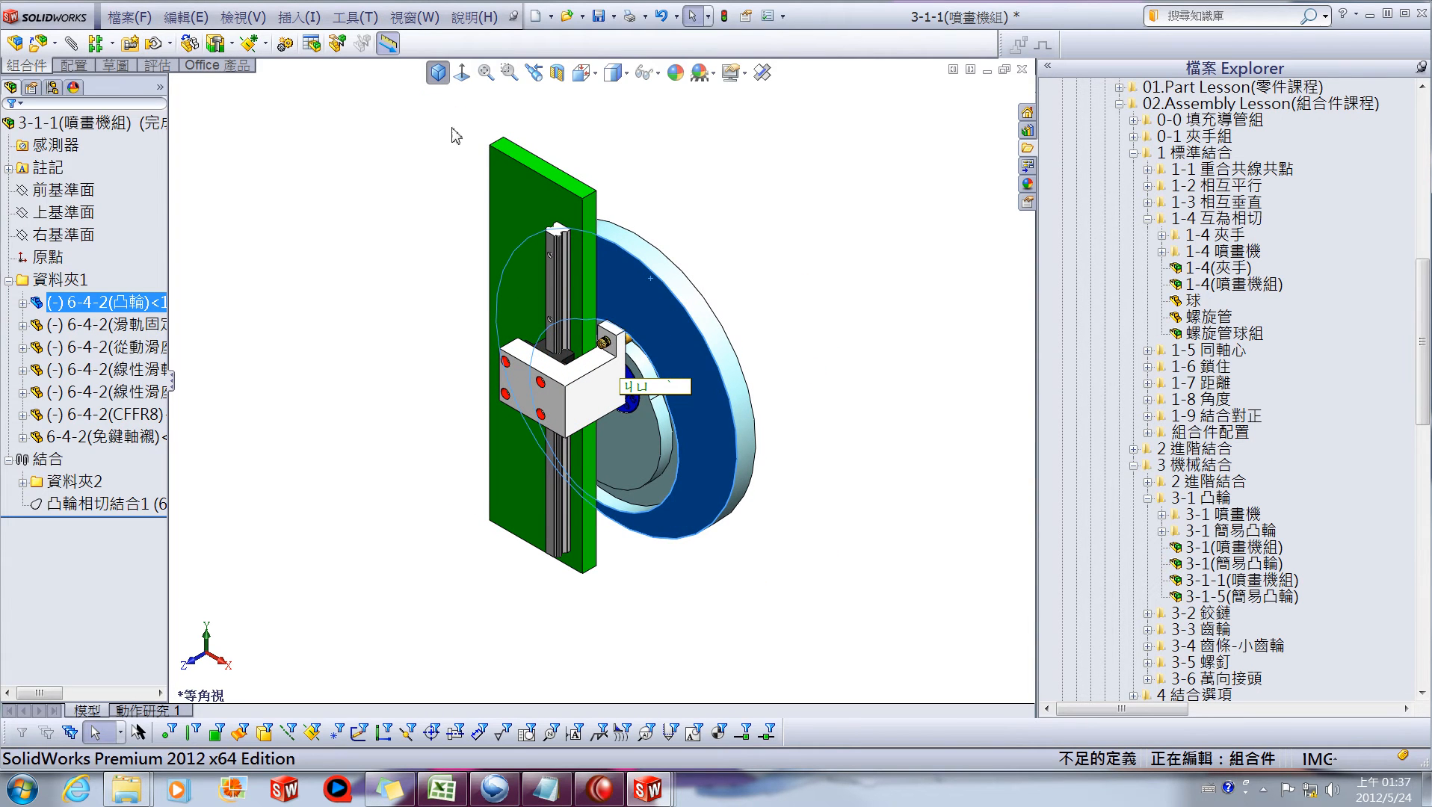
click(415, 17)
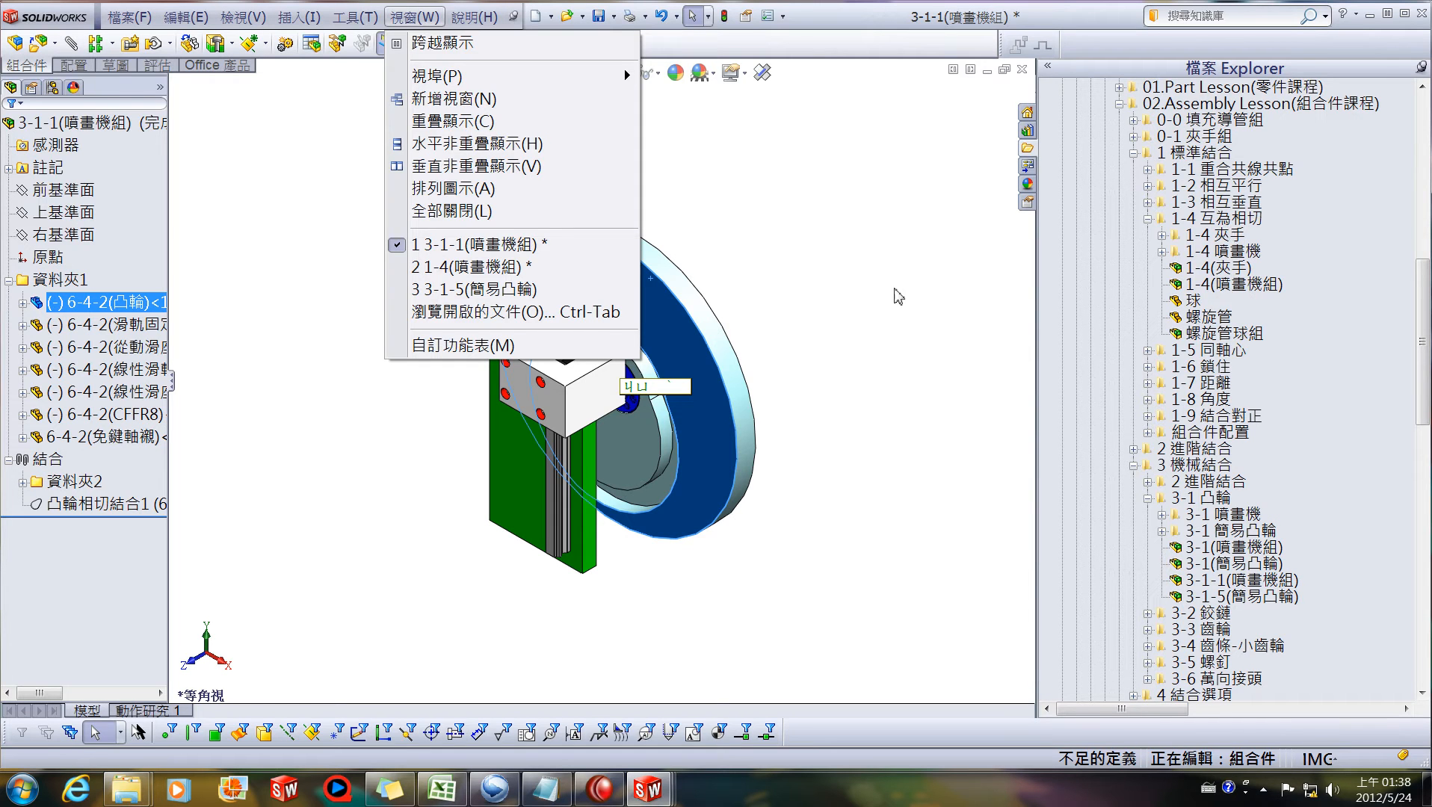
click(489, 268)
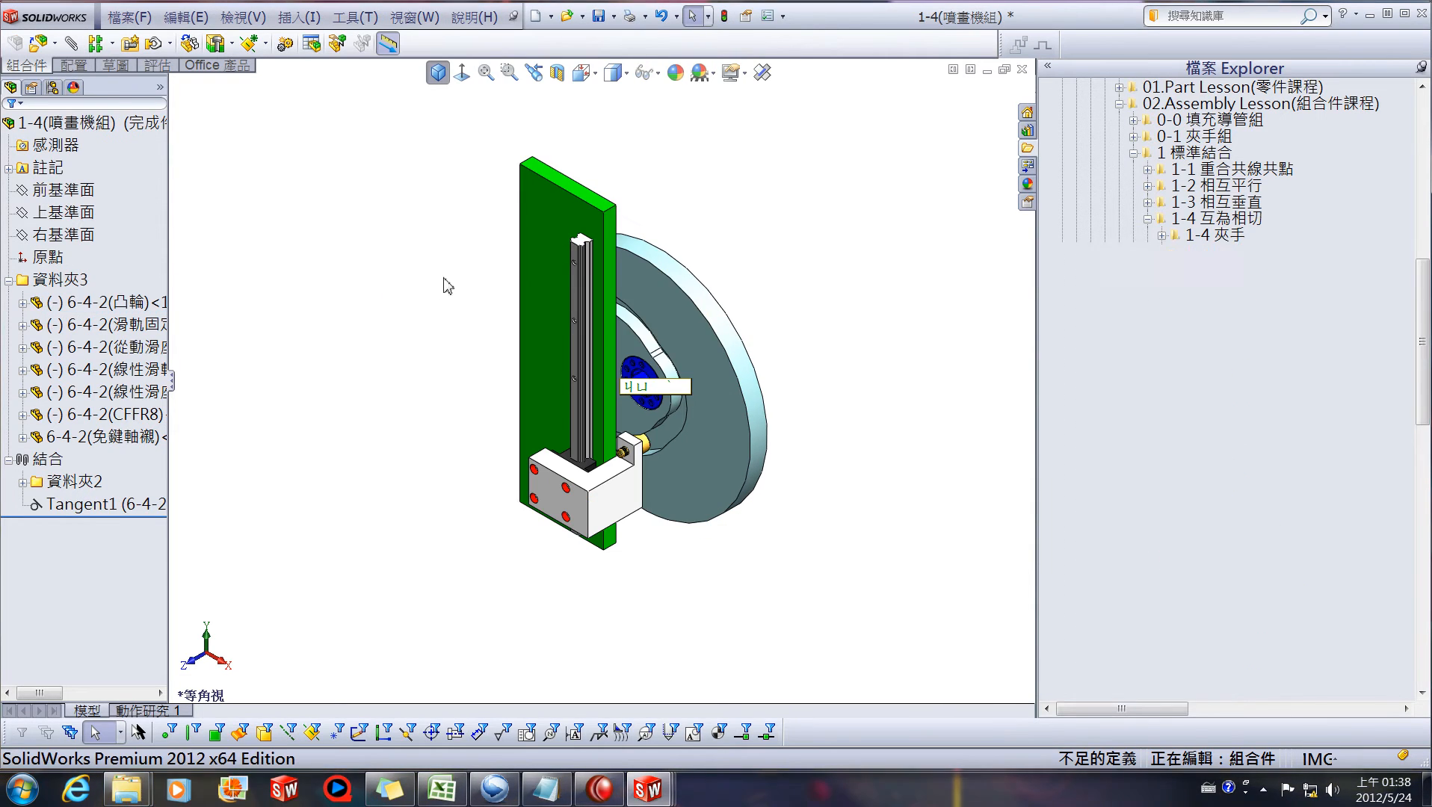
drag(787, 490, 582, 268)
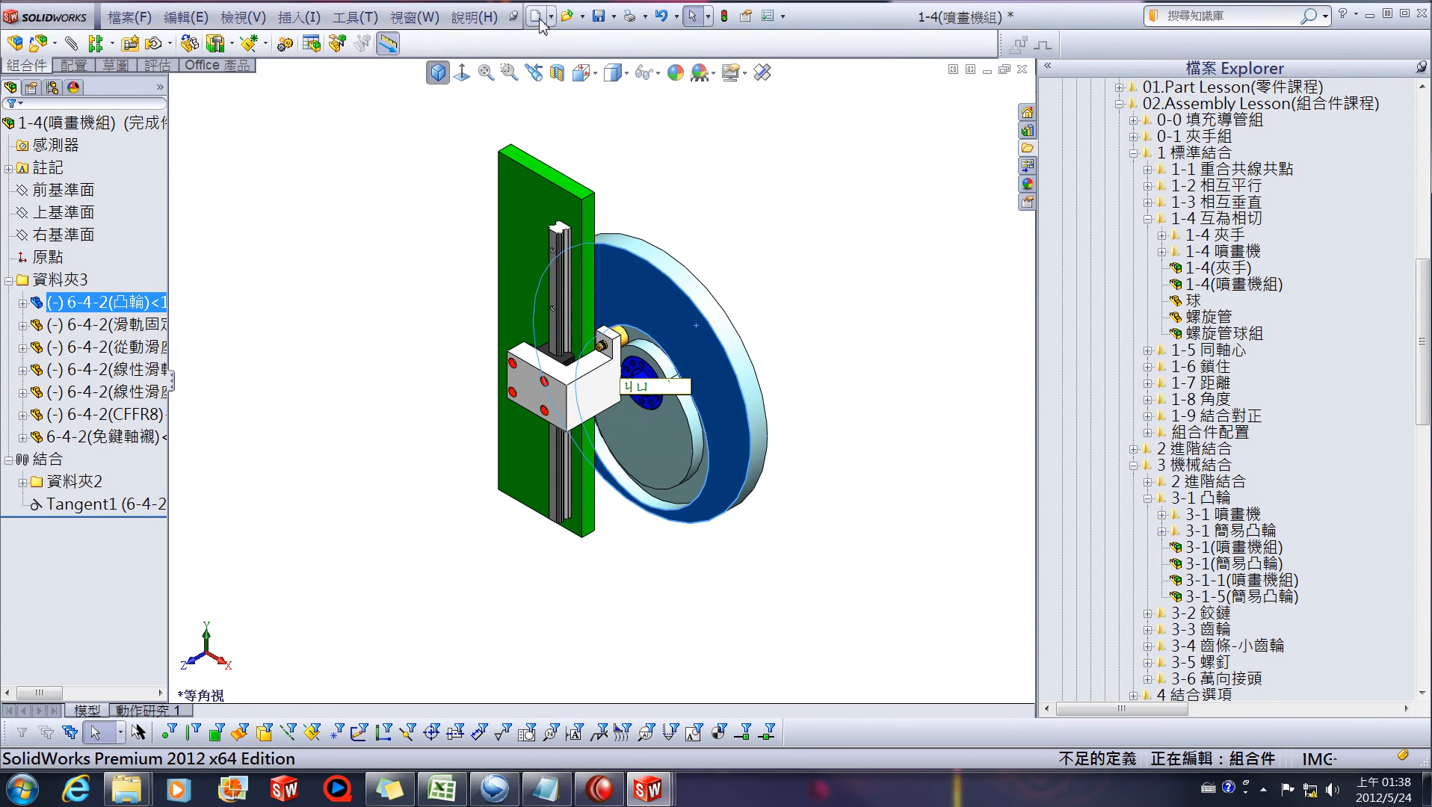
Step: Switch to the 3-1-5(簡易凸輪) assembly and turn its cam to move the follower
click(415, 17)
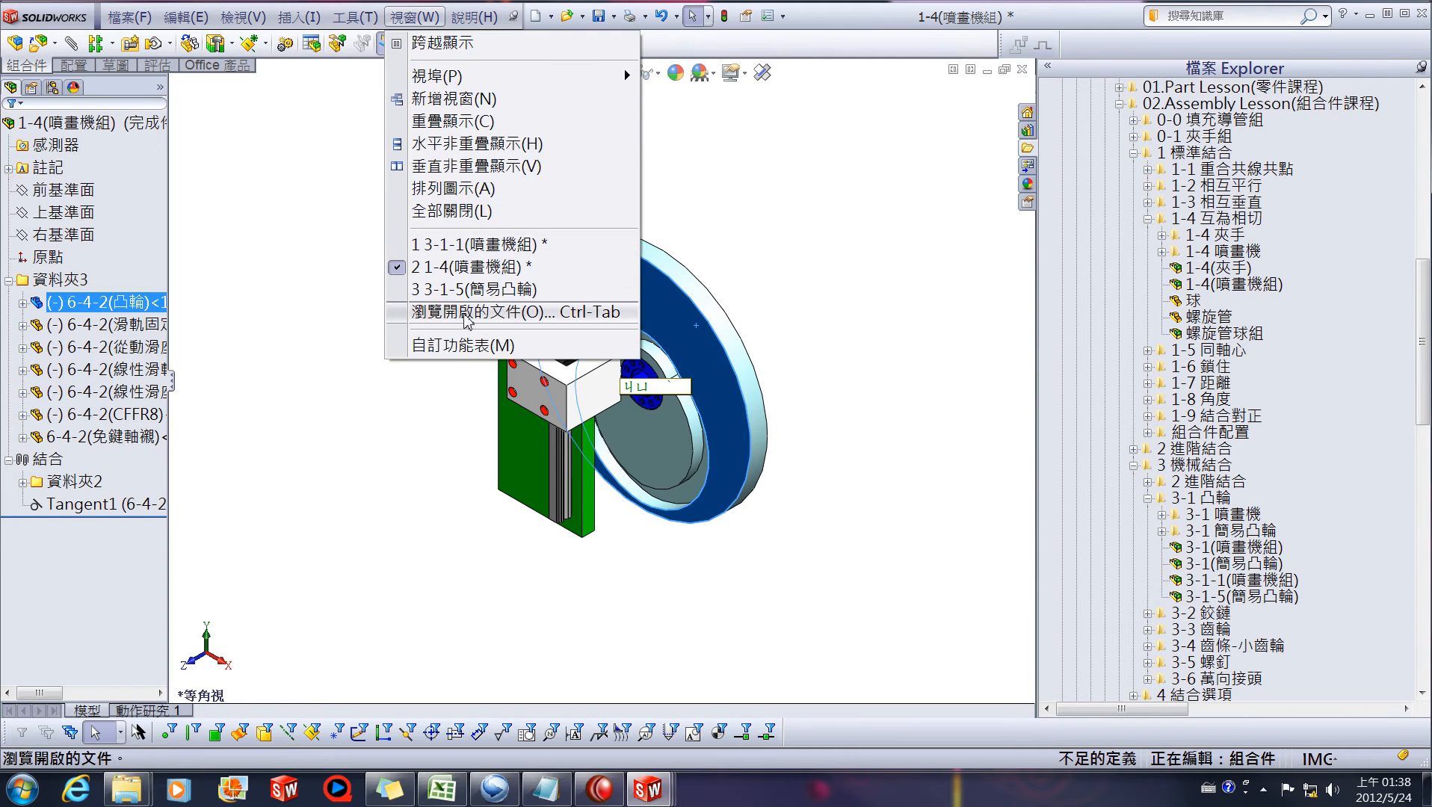
click(471, 290)
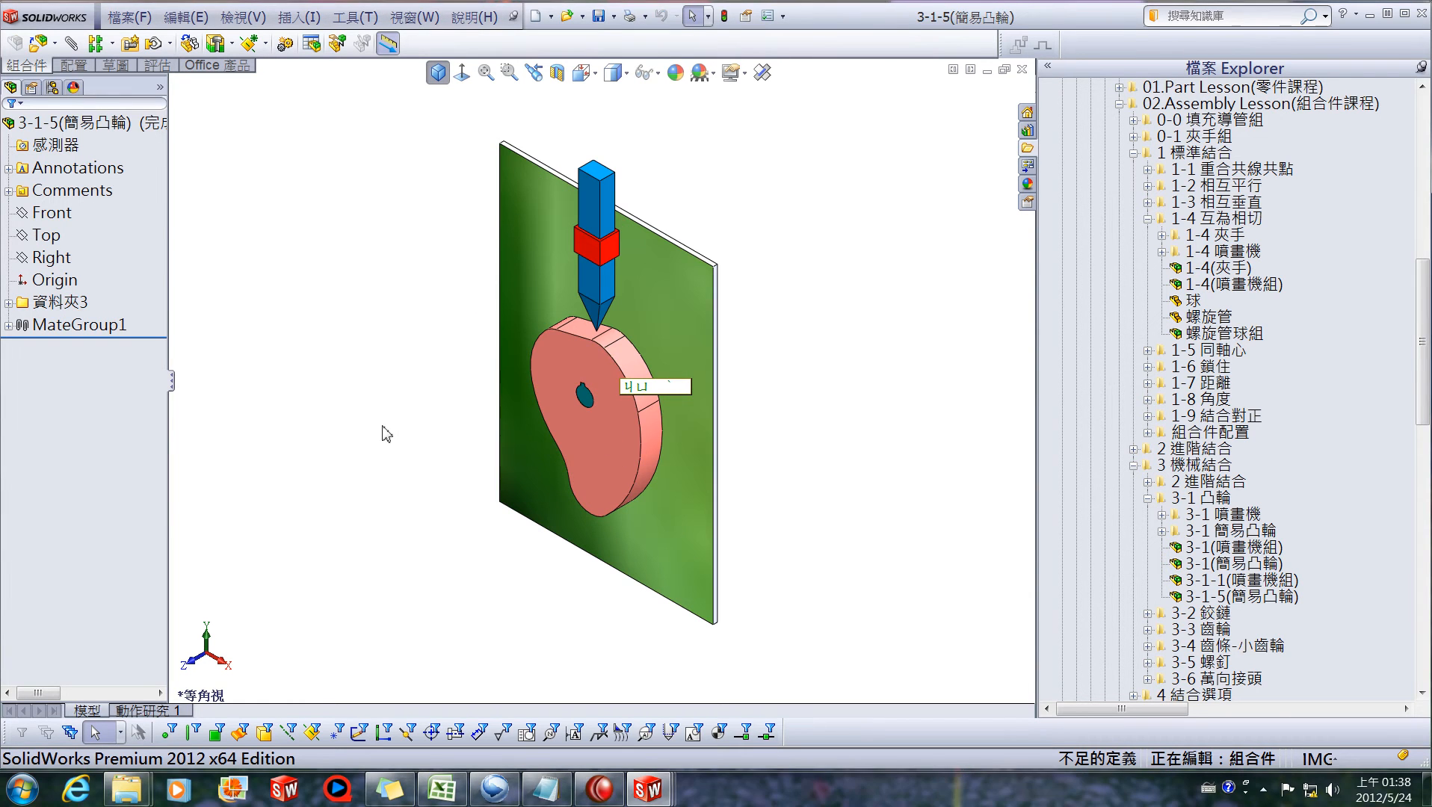
drag(606, 462, 626, 323)
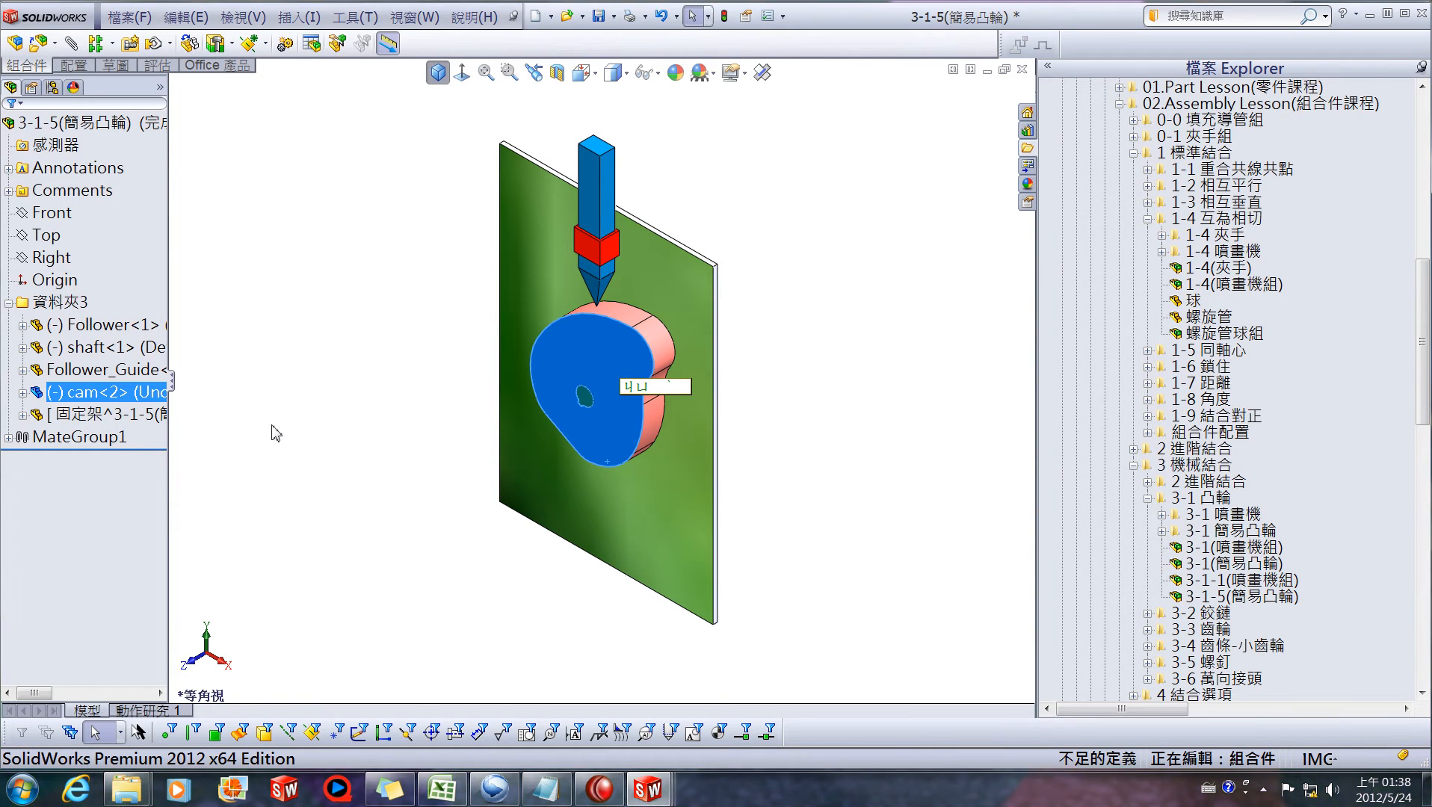
Step: Reveal the cam mate inside MateGroup1 and activate the 練習 configuration
double_click(20, 439)
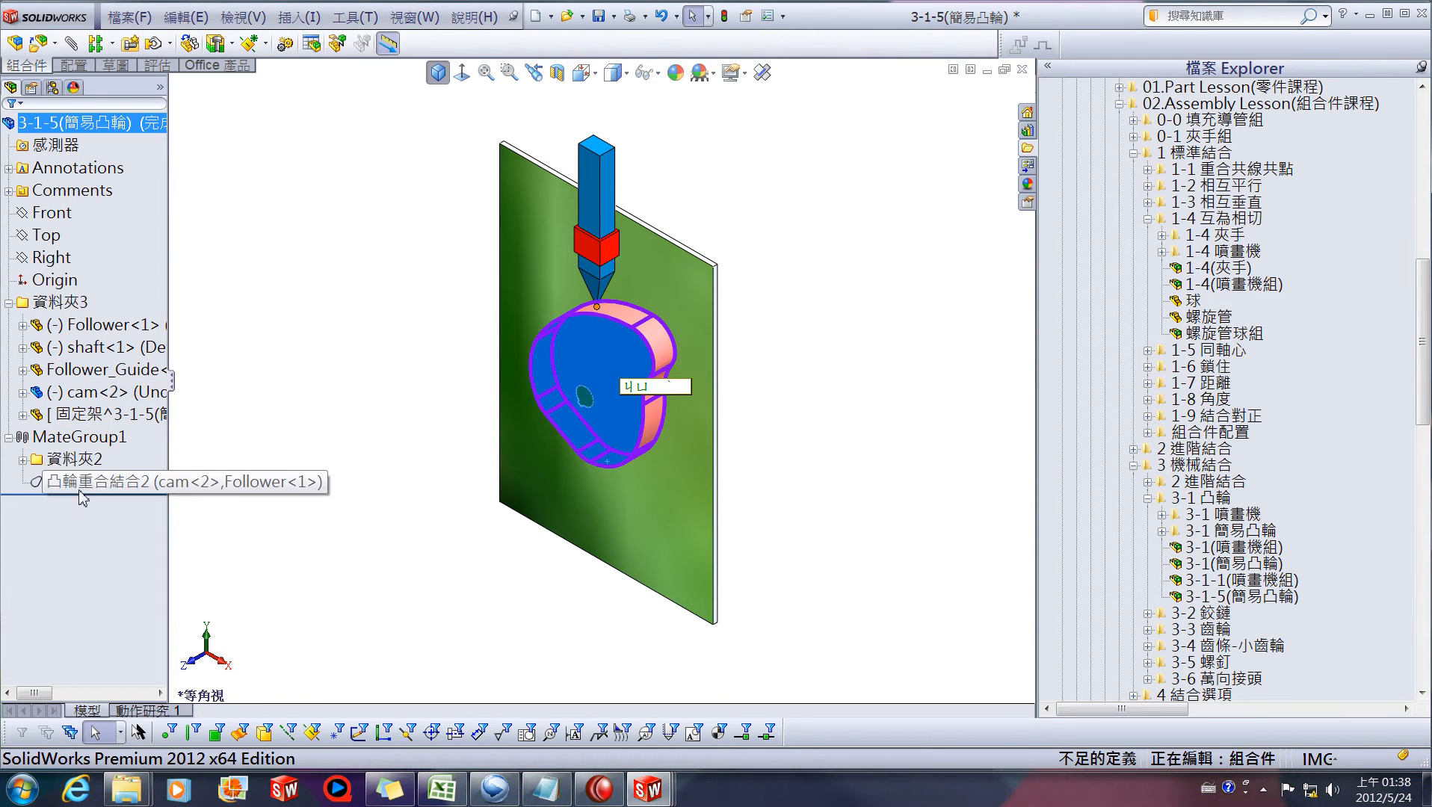
click(52, 87)
double_click(63, 170)
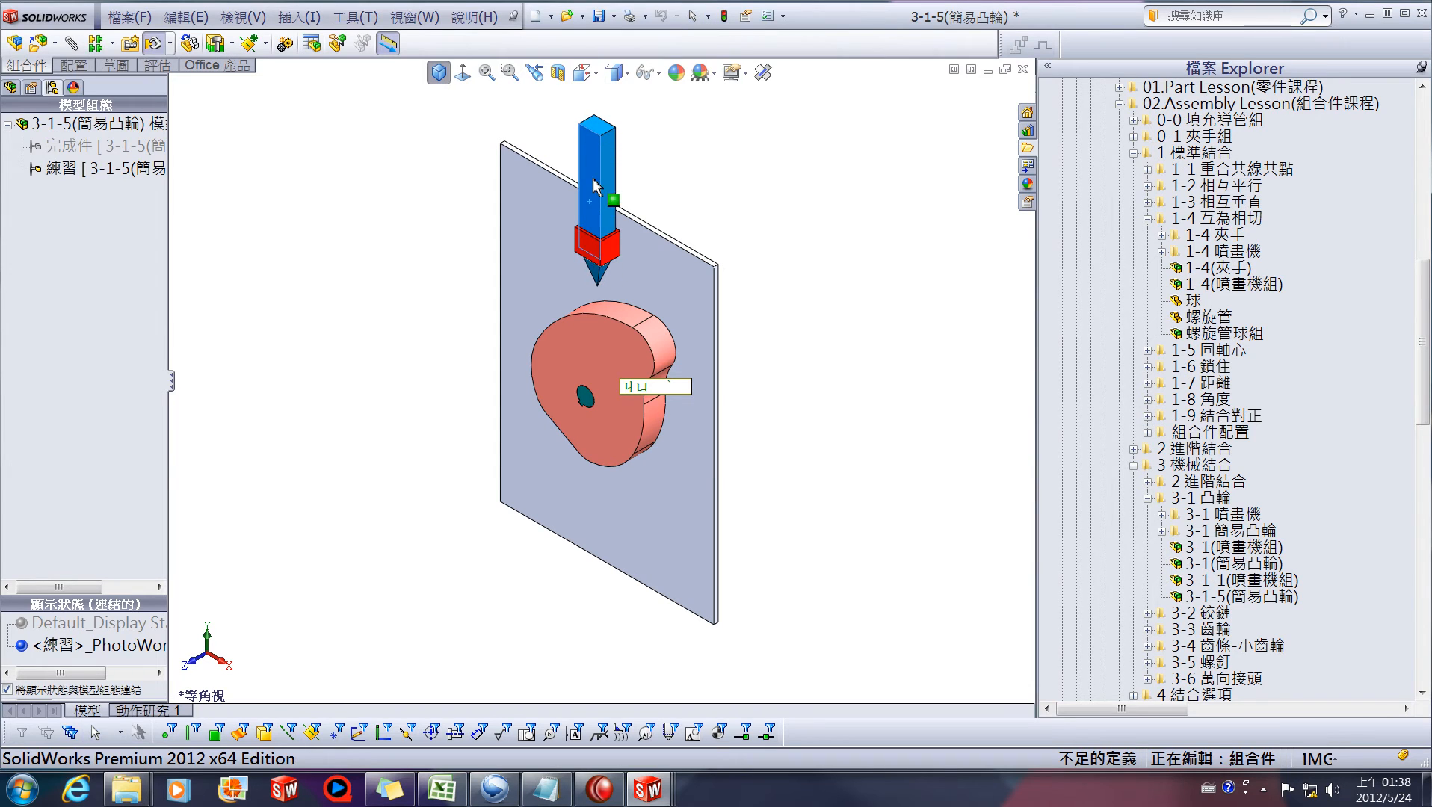
Step: Start a tangent mate and check the selection options available for the cam's outer face
click(73, 45)
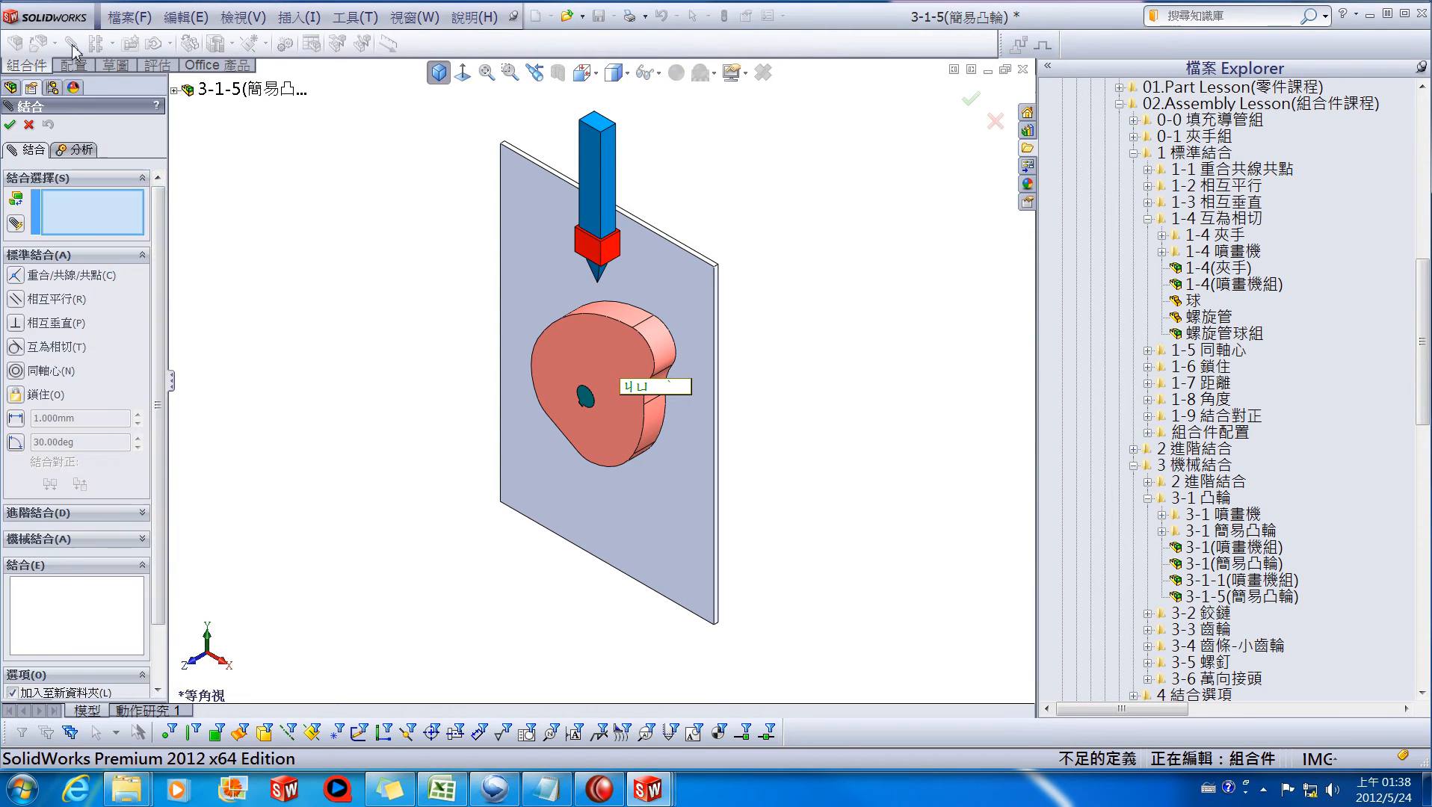
click(16, 347)
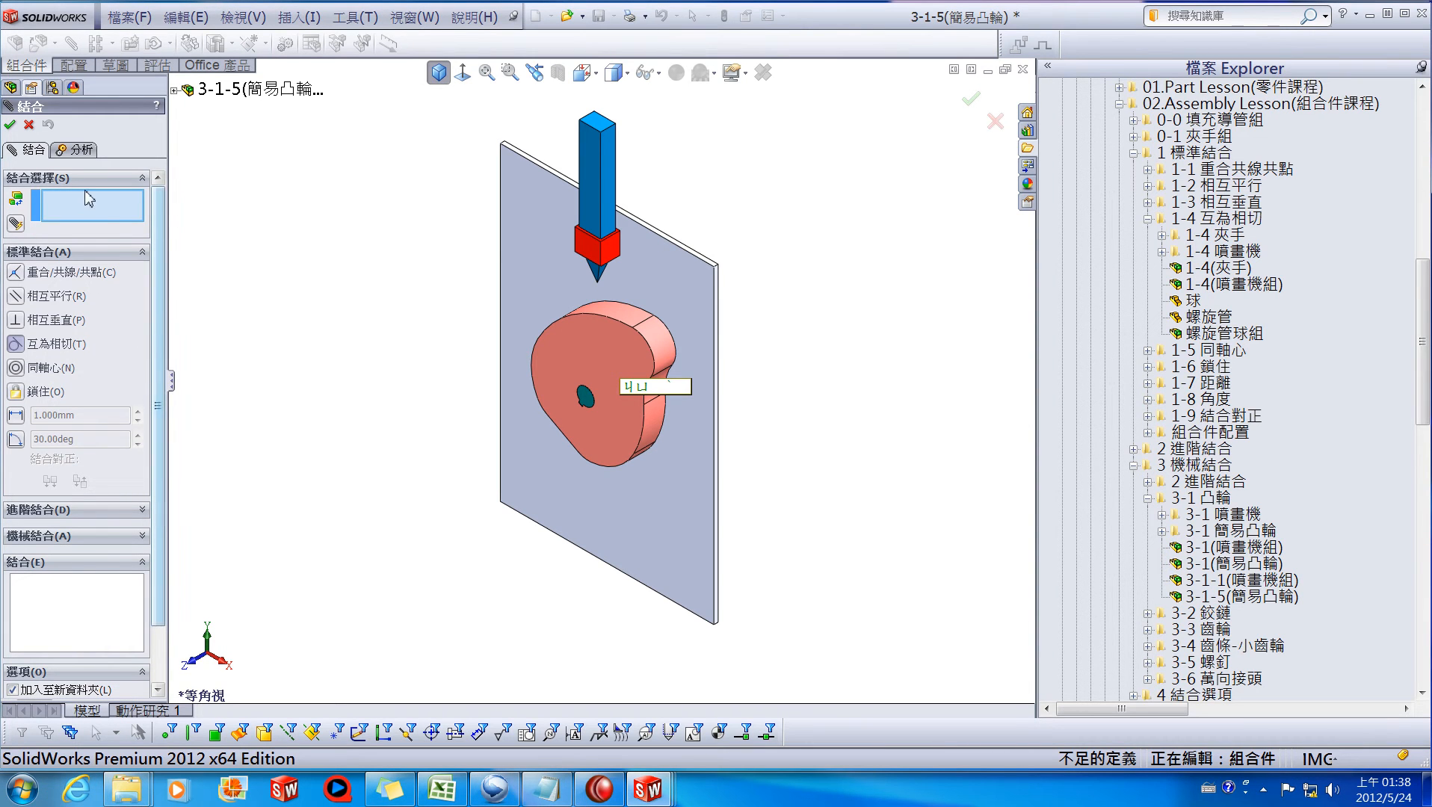
scroll(604, 300, down, 4)
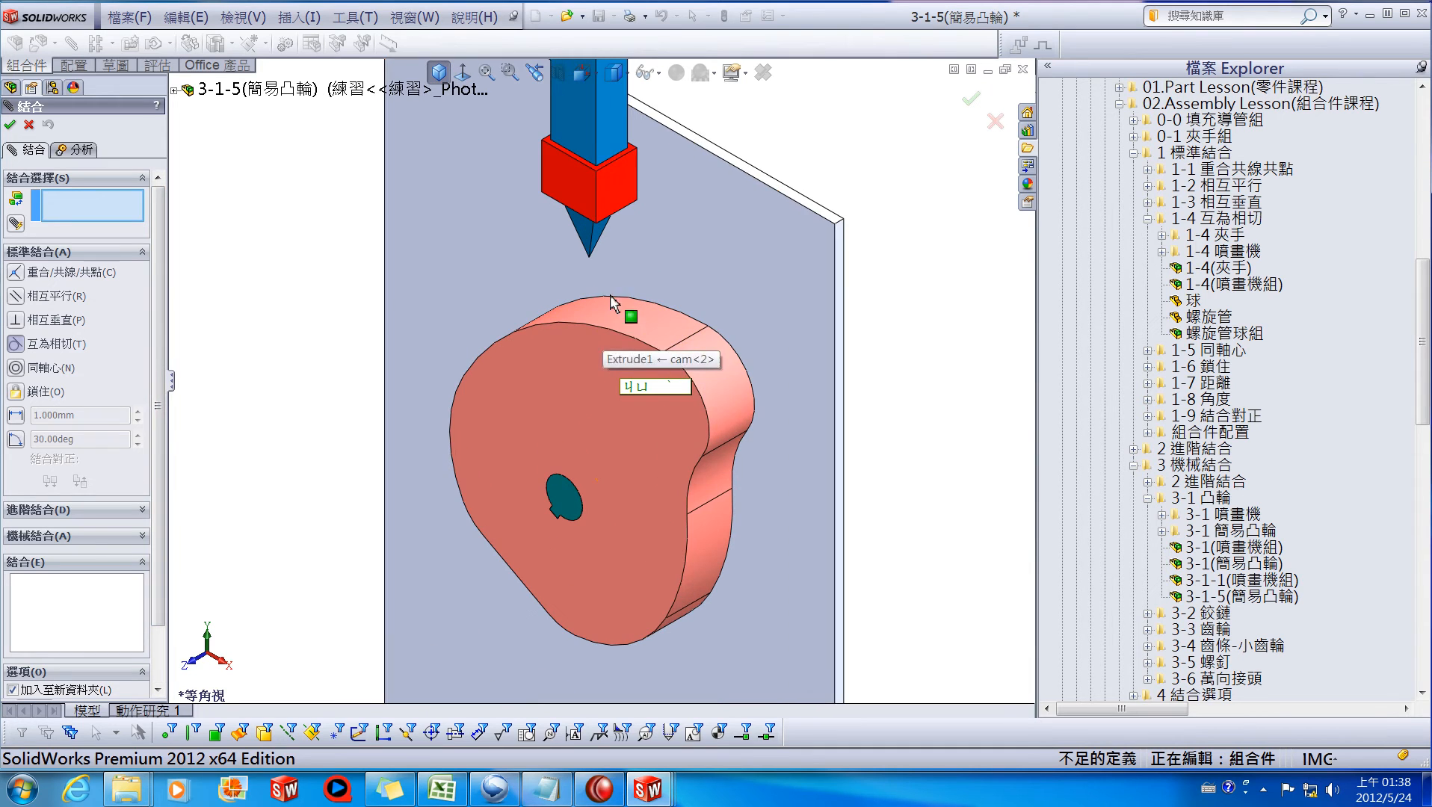
right_click(642, 324)
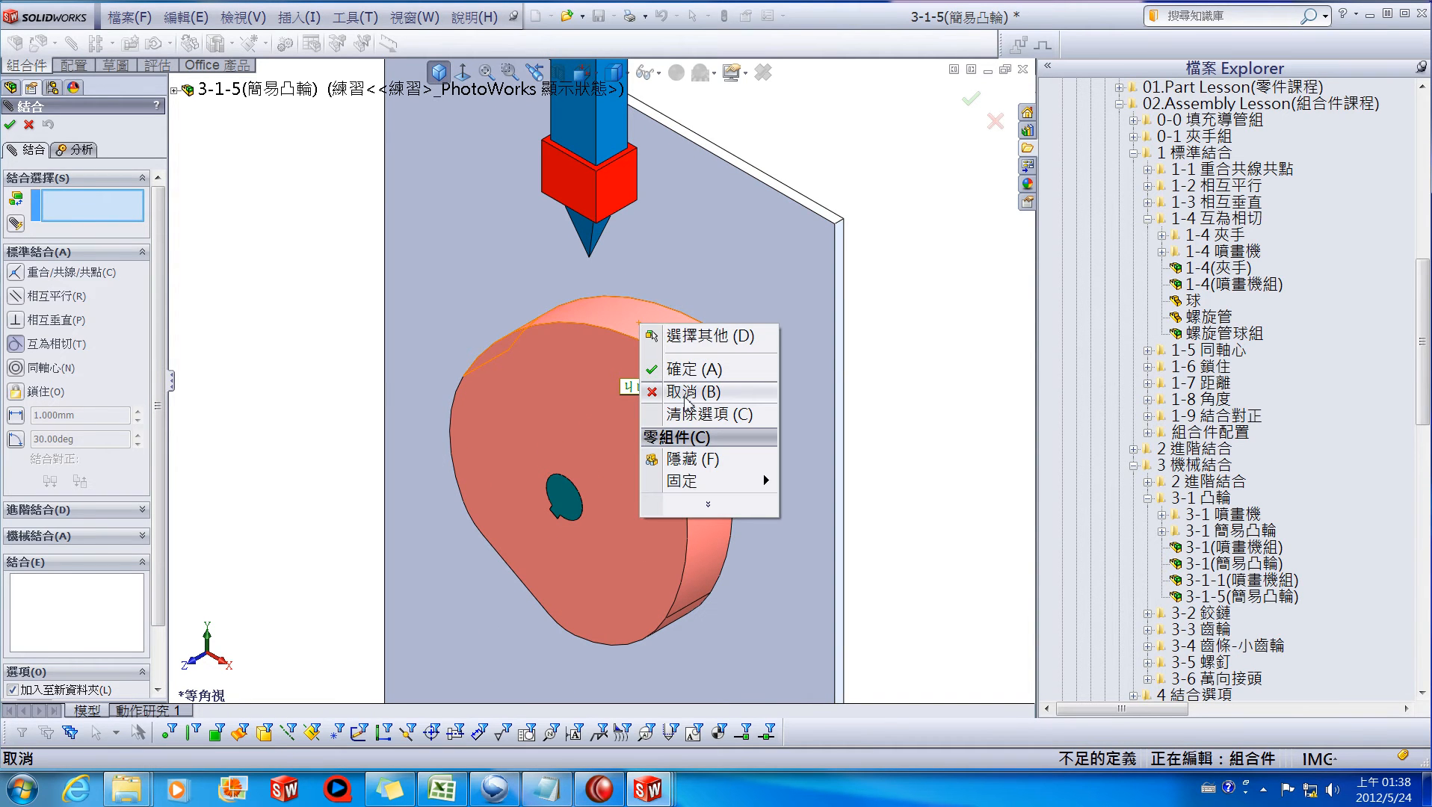
click(716, 508)
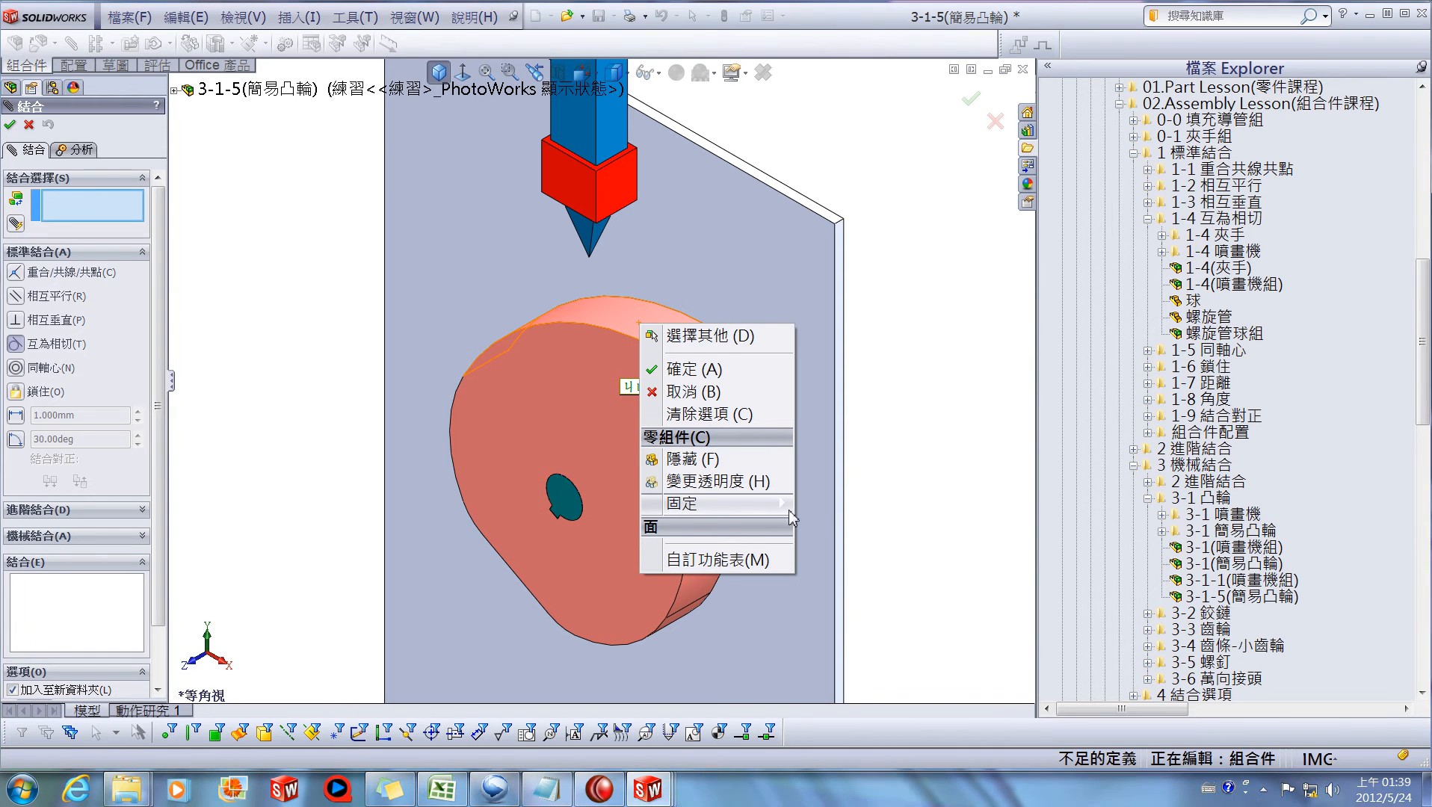
mouse_move(718, 506)
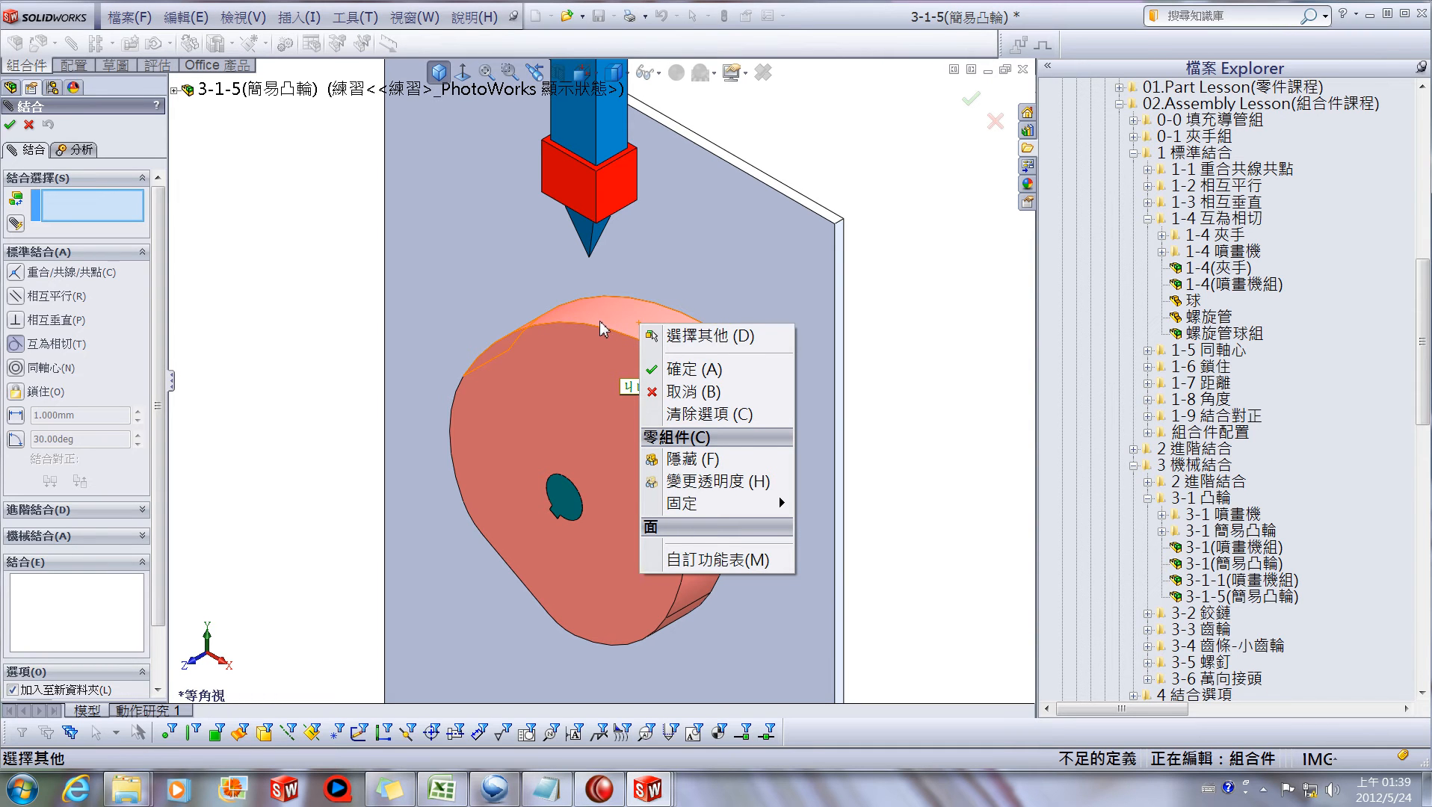
click(918, 345)
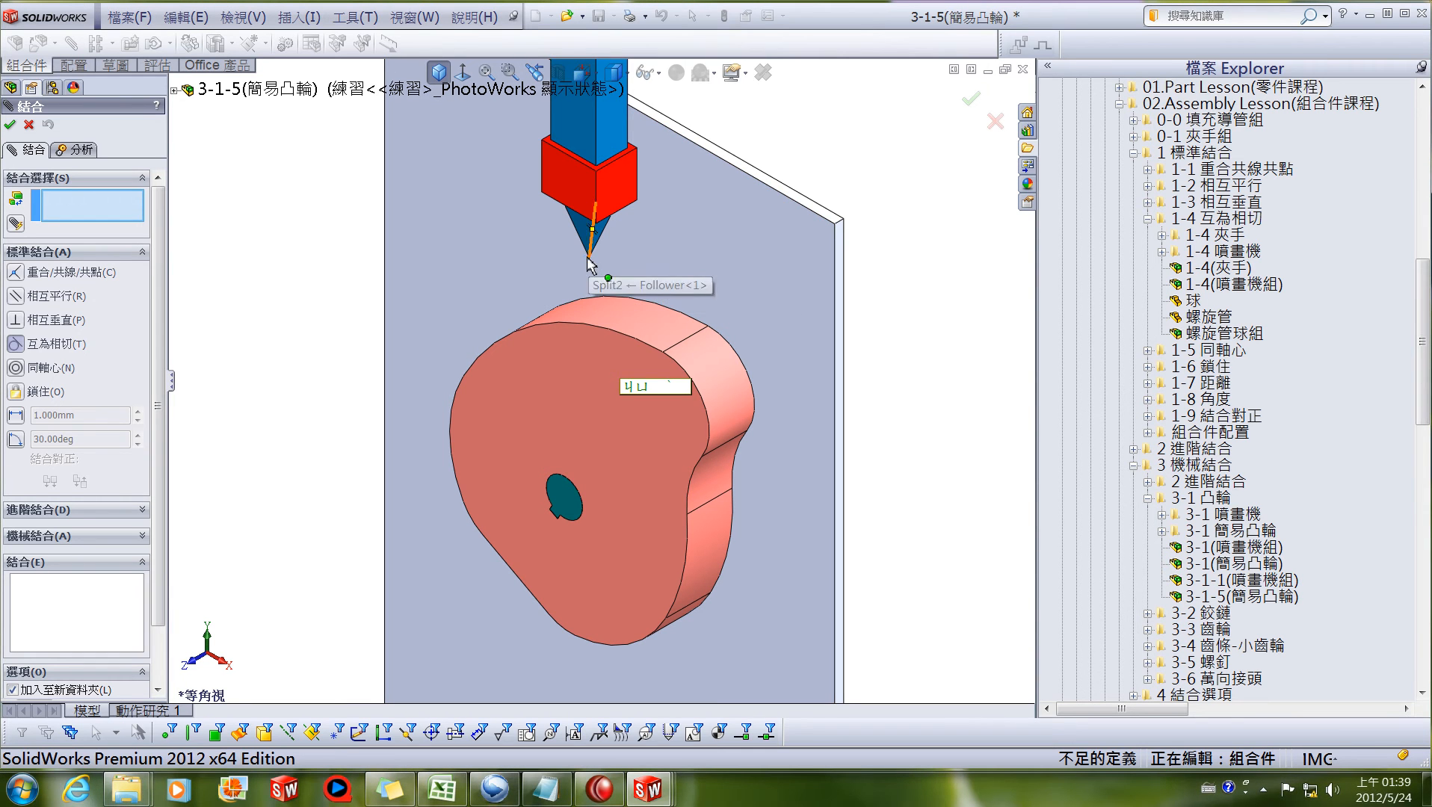
Step: Try to select the follower's pointed tip vertex as an entity of the tangent mate
click(607, 284)
right_click(97, 214)
click(123, 222)
scroll(463, 236, down, 3)
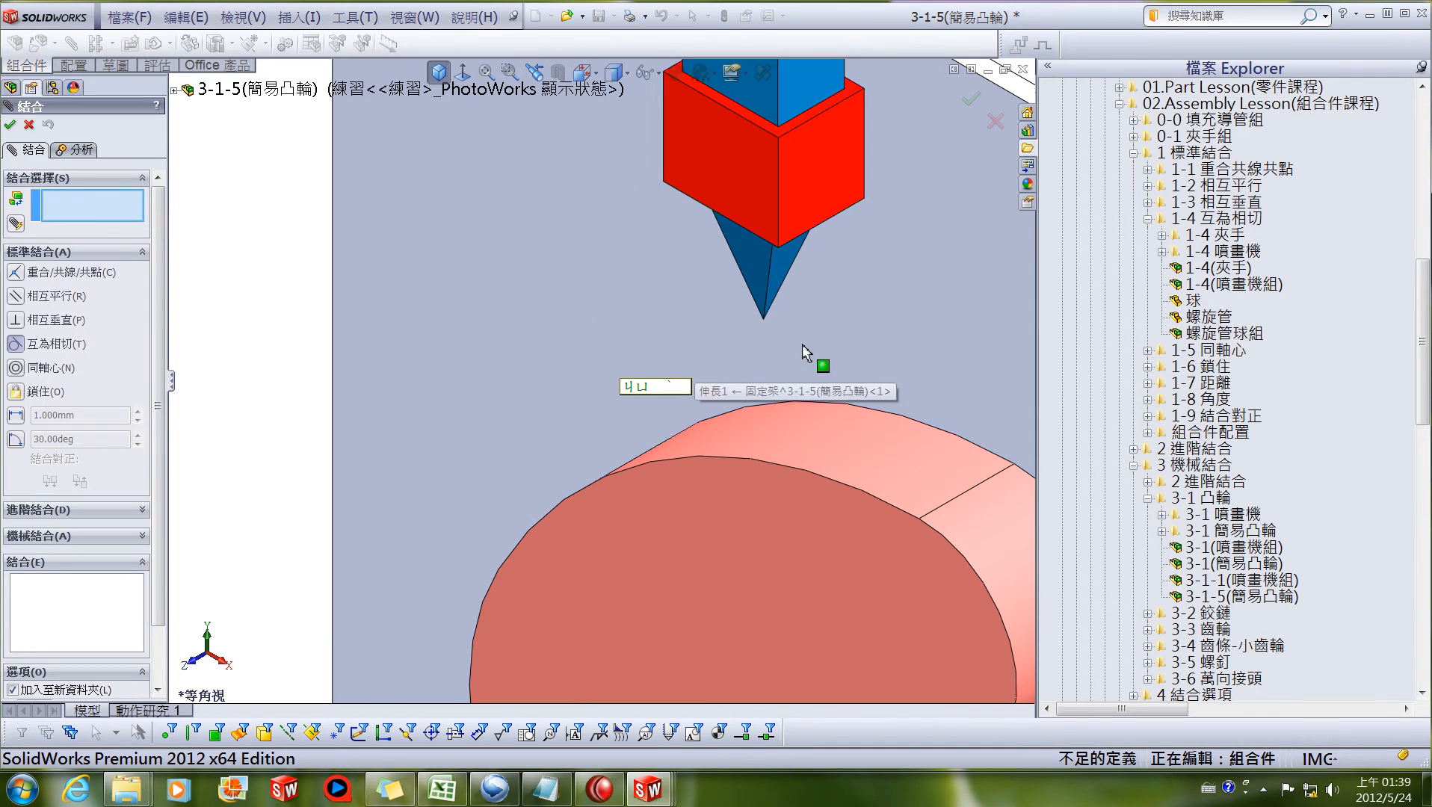
click(764, 319)
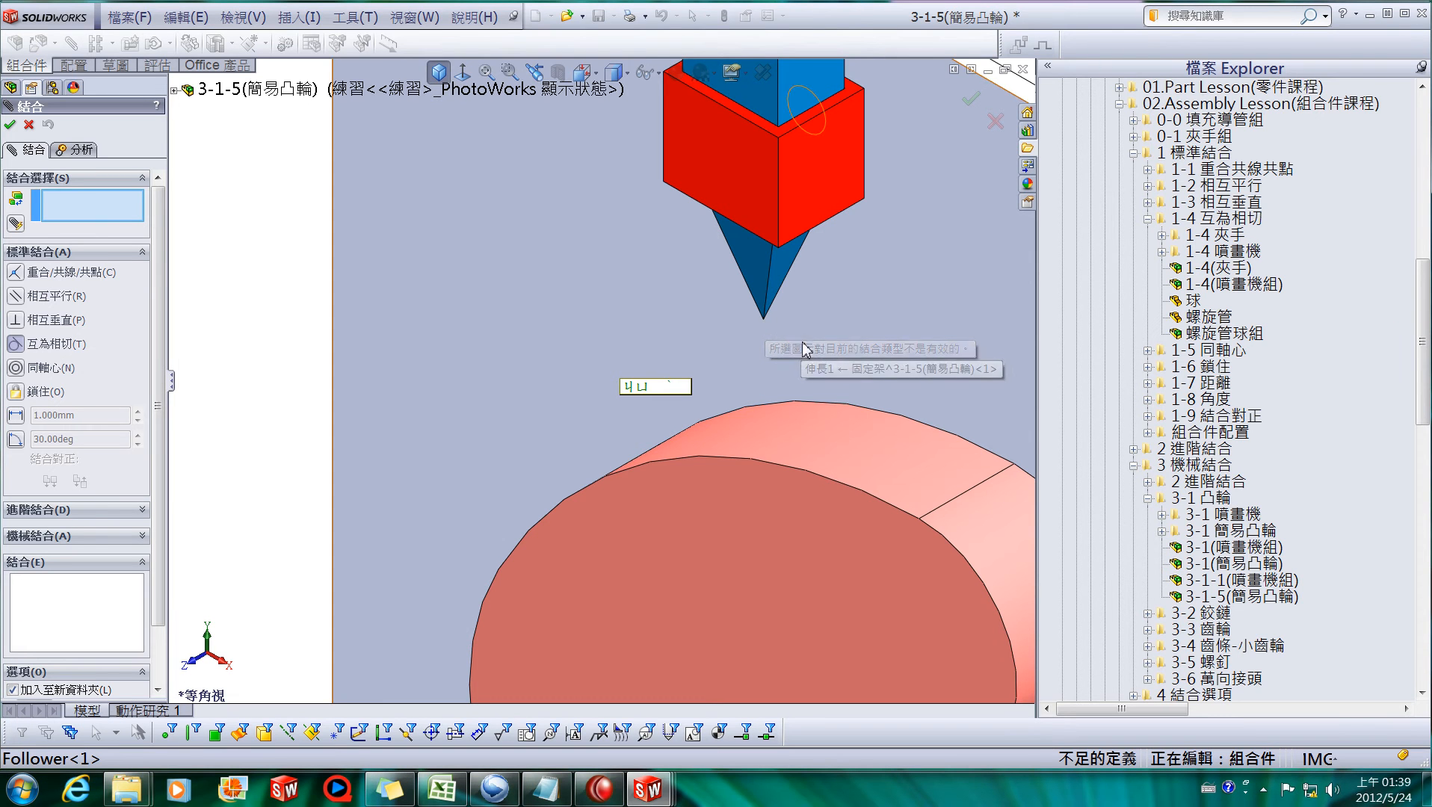
scroll(607, 379, up, 3)
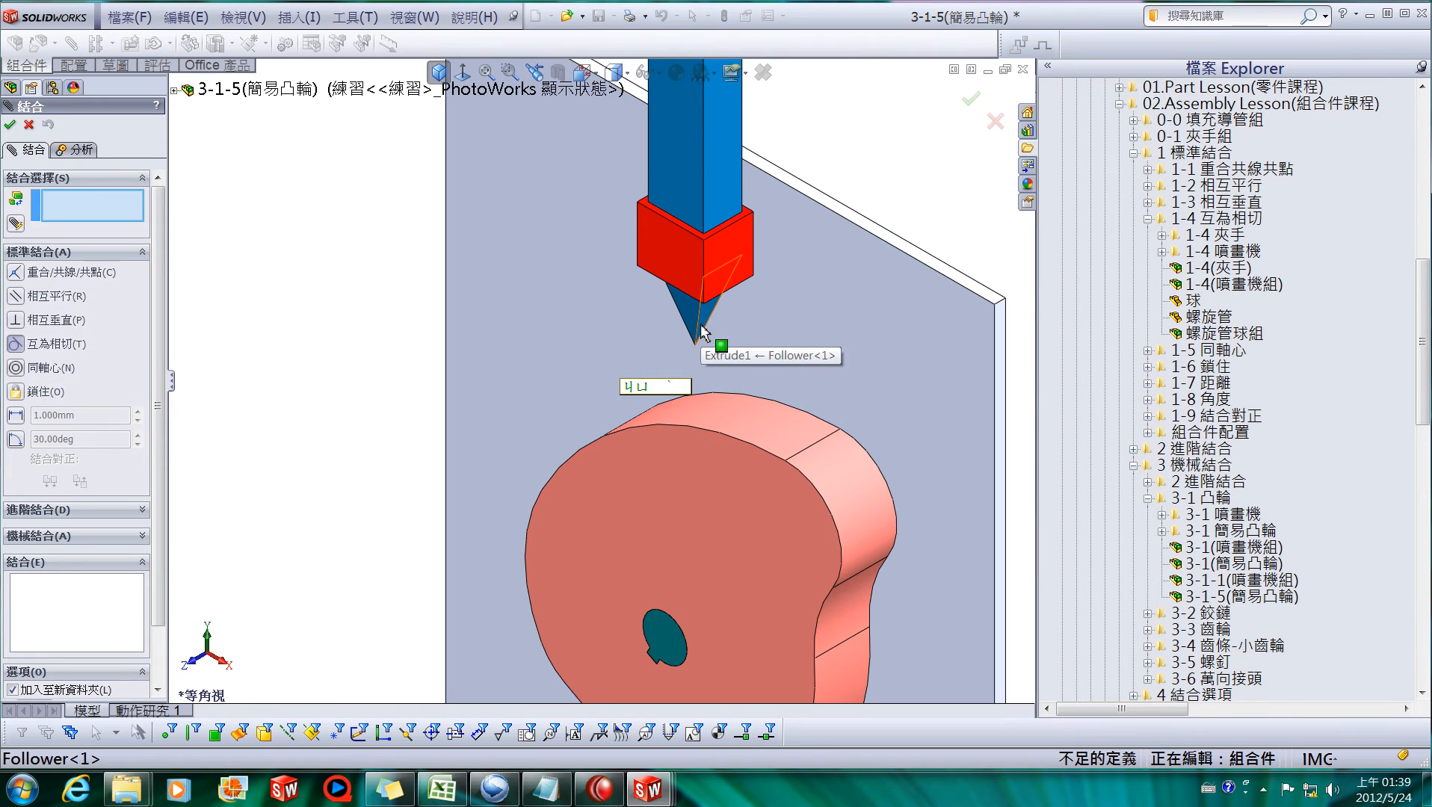
scroll(705, 453, up, 3)
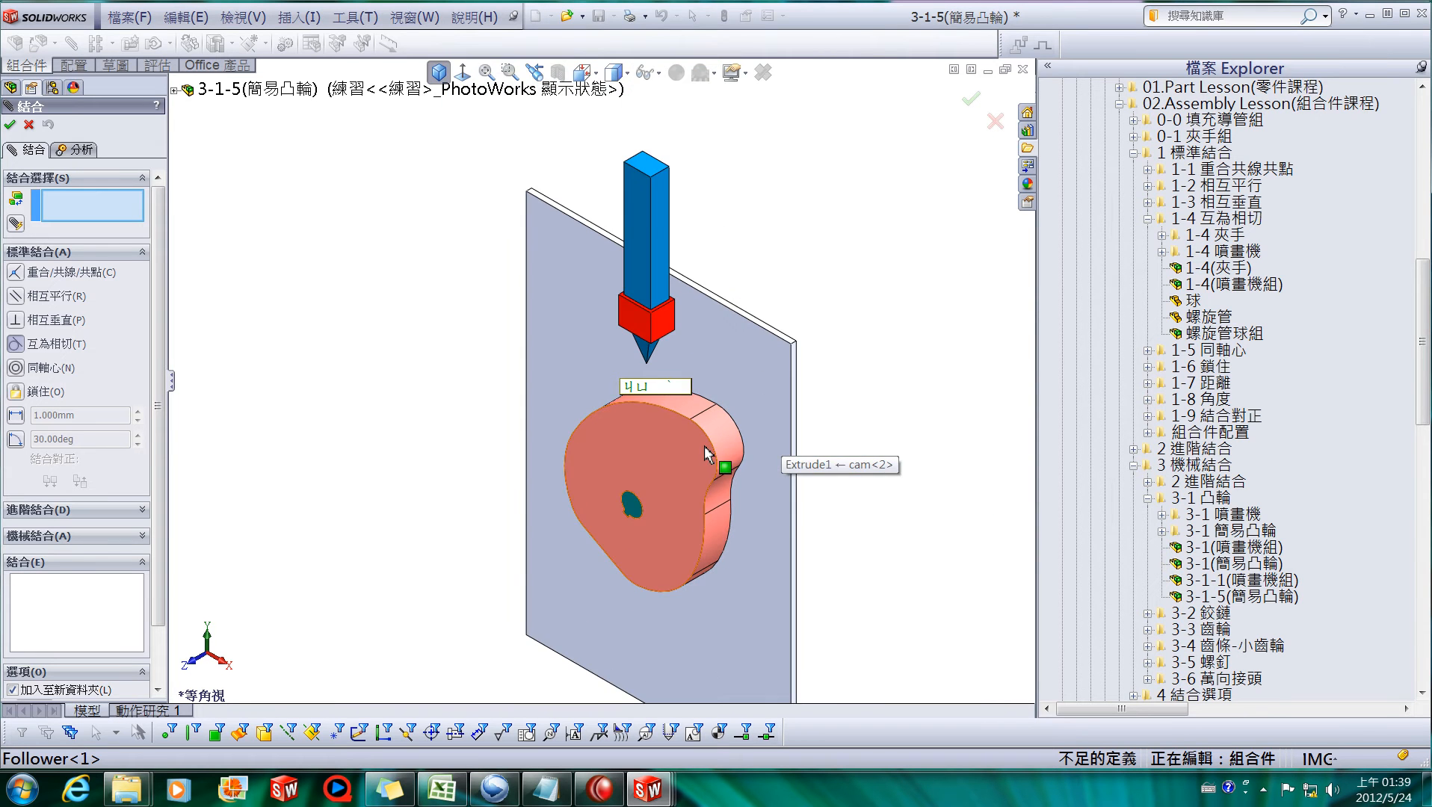
middle_drag(664, 452, 664, 413)
scroll(664, 413, down, 3)
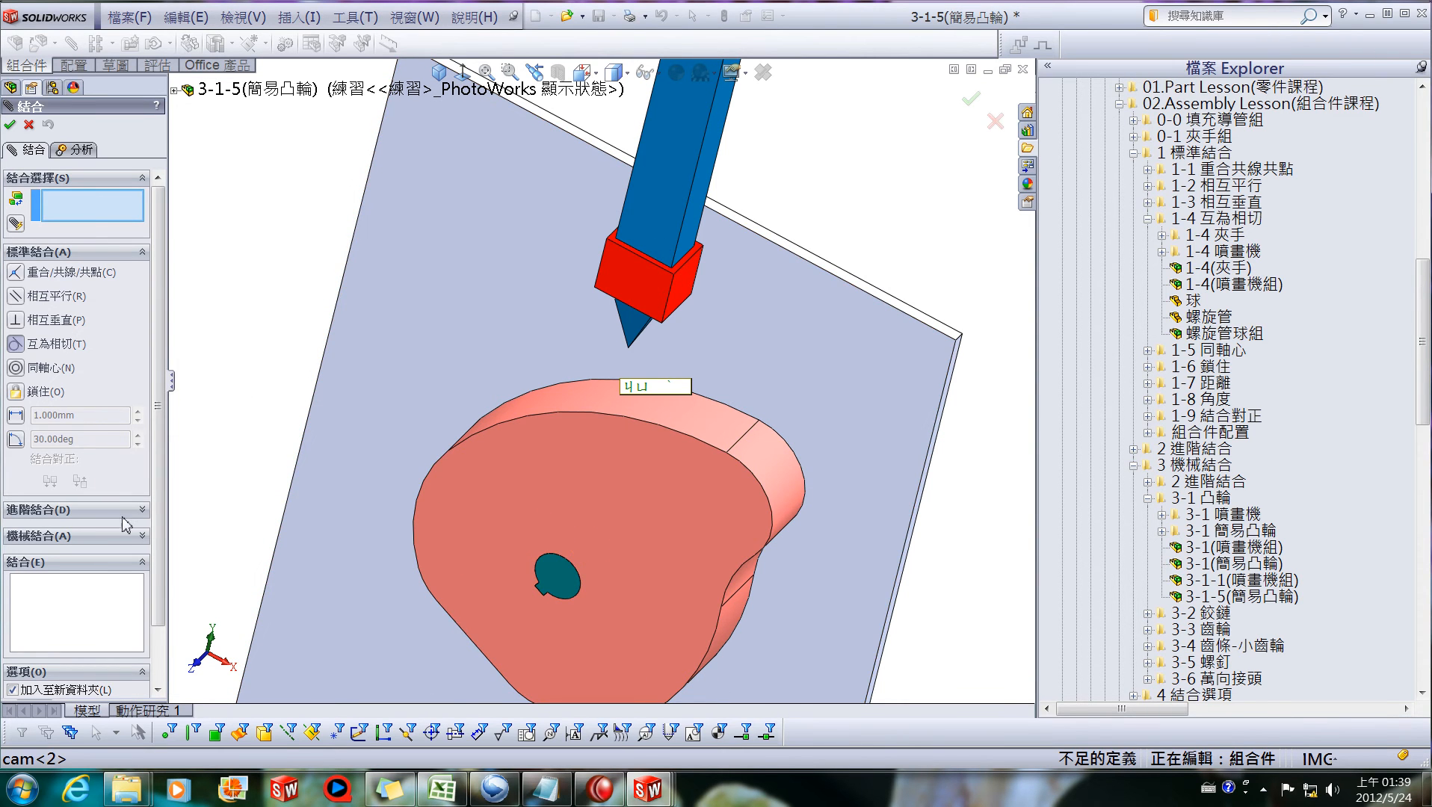
click(138, 539)
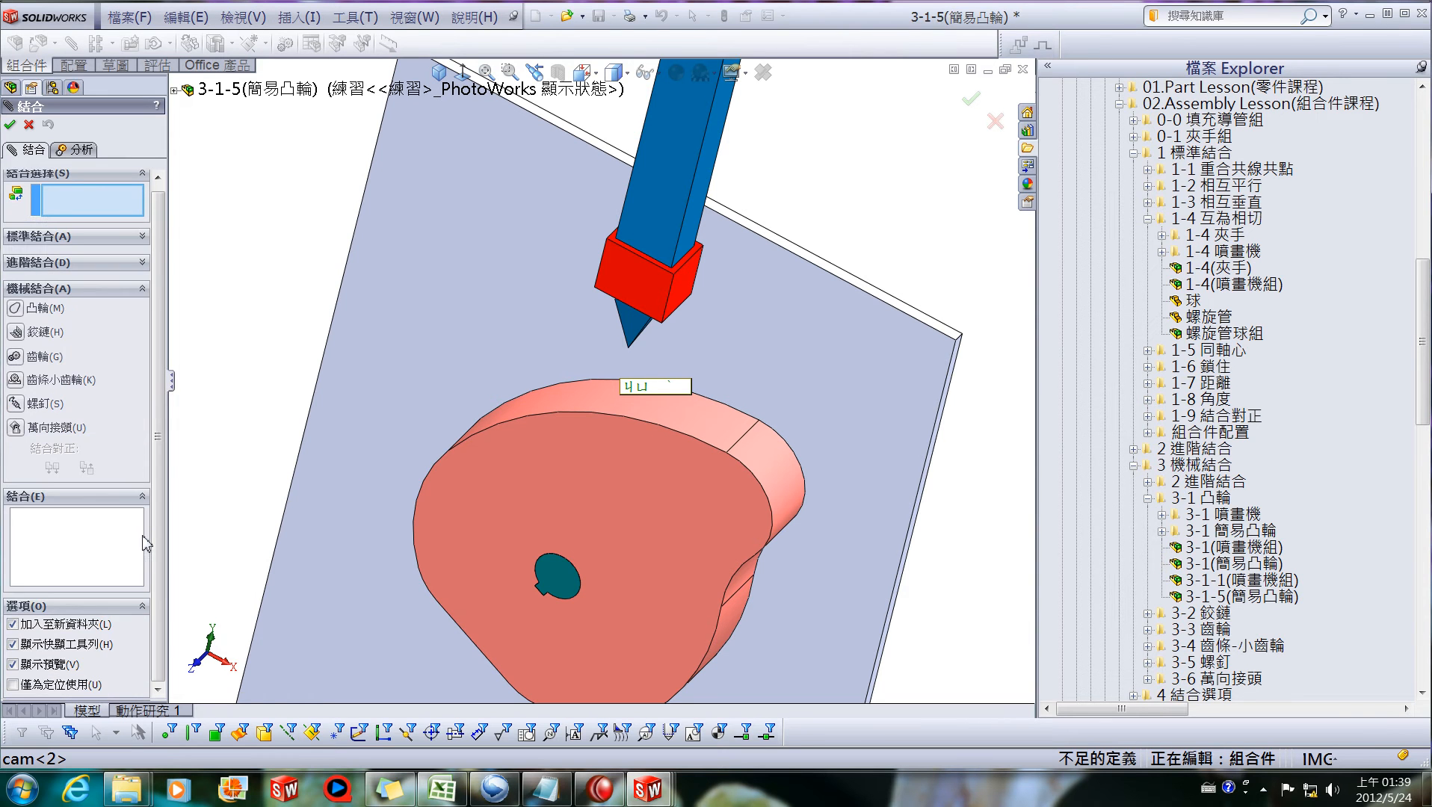
click(35, 308)
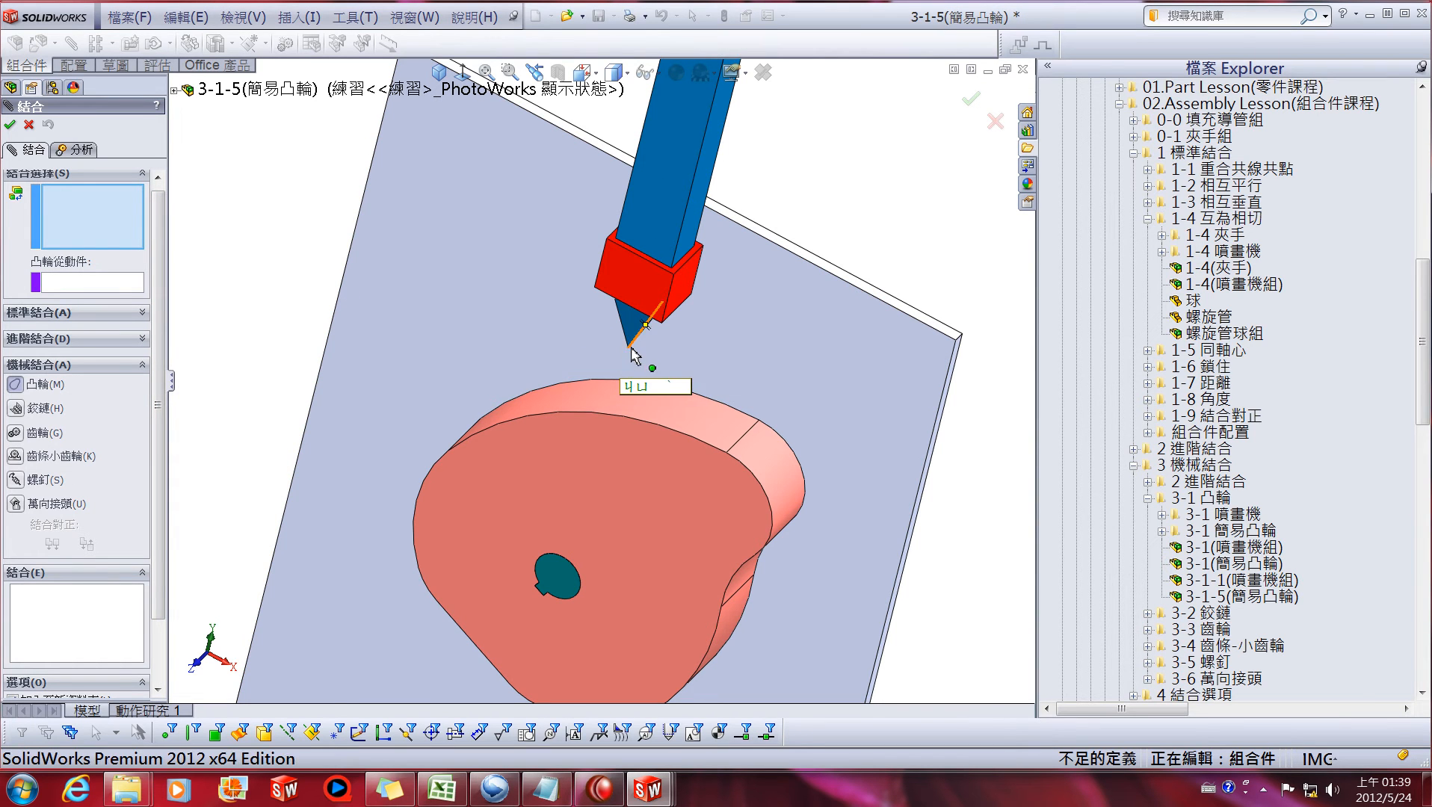
middle_drag(681, 408, 640, 352)
scroll(648, 364, down, 4)
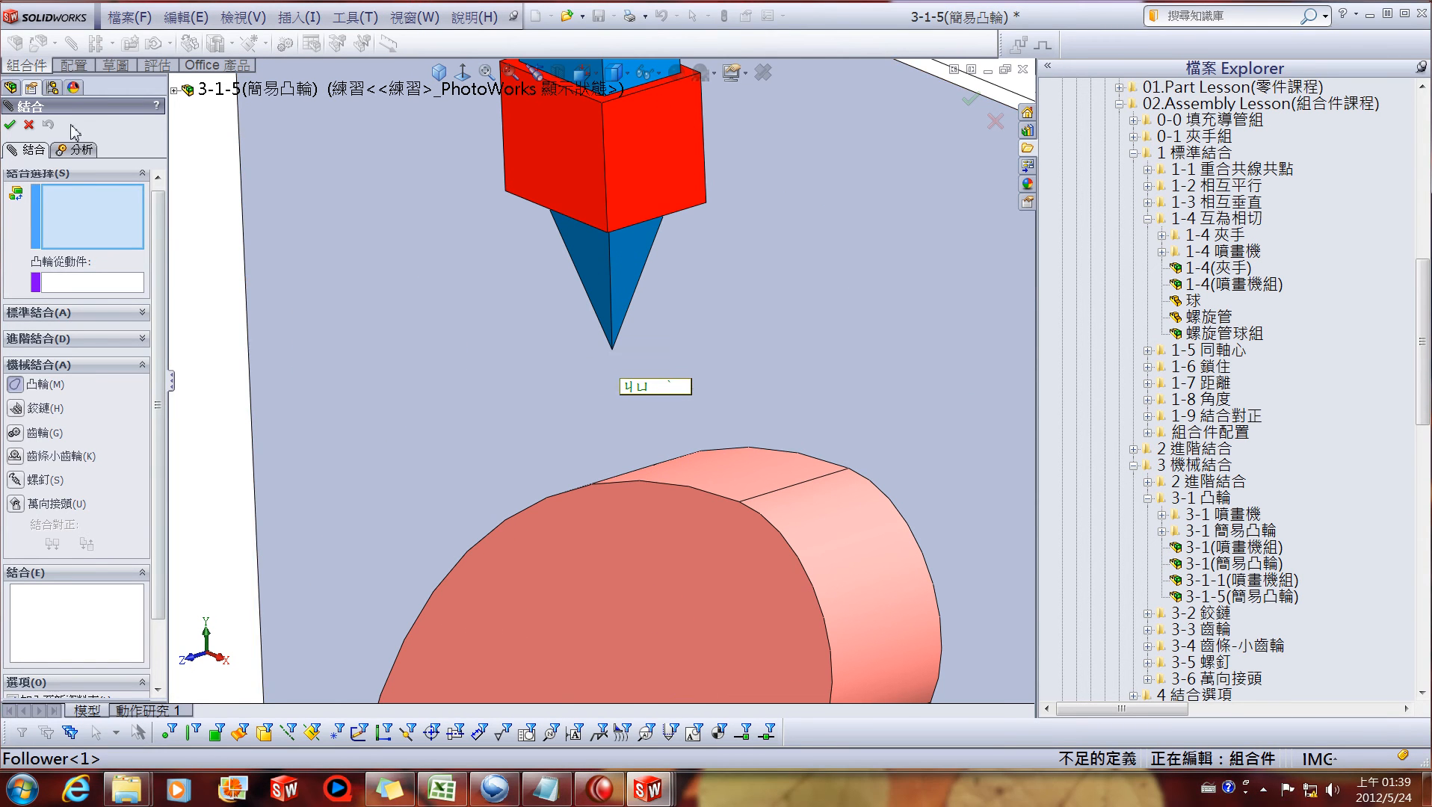
click(29, 125)
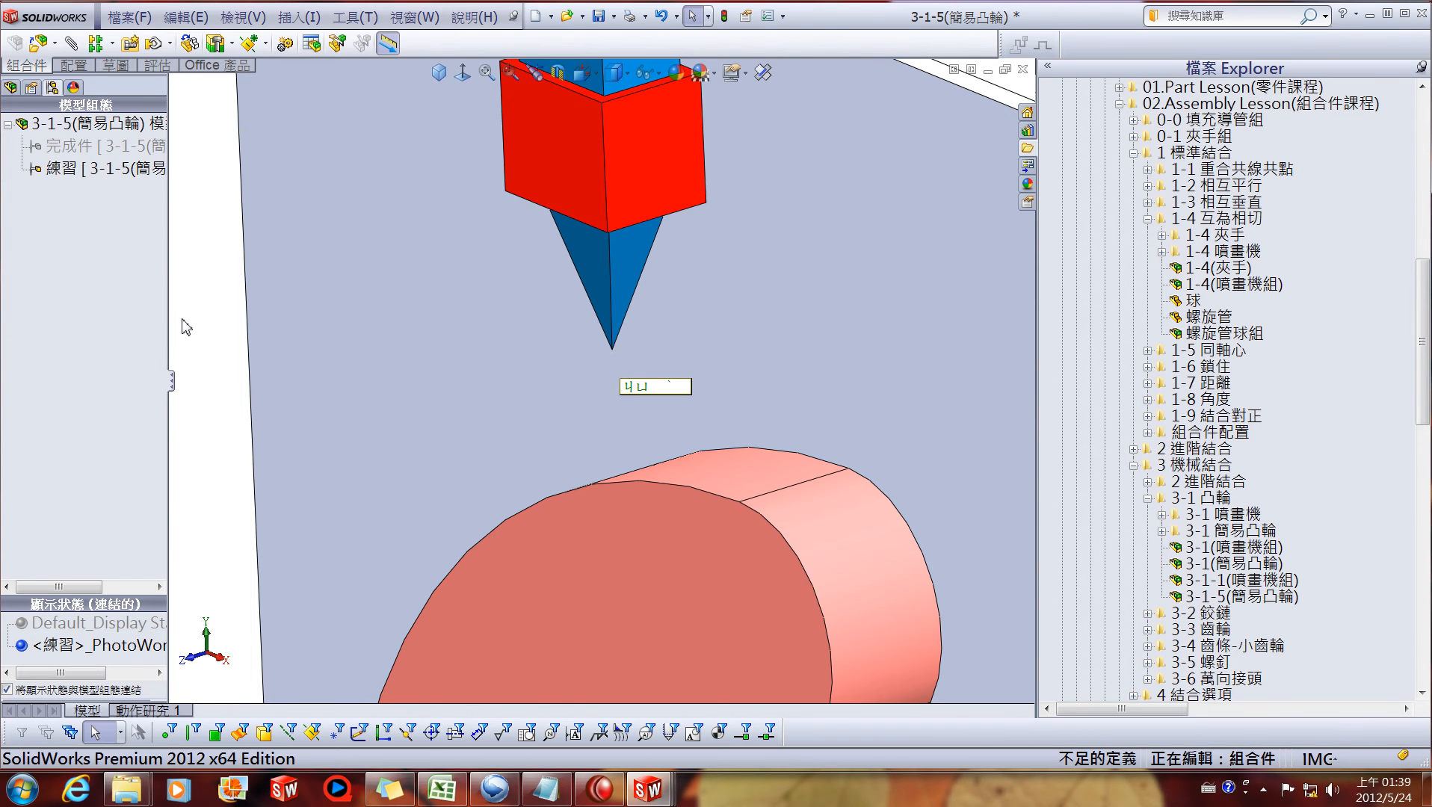
Step: Start a mechanical Cam mate and try to pick the follower's tip vertex as the cam path entity
click(75, 45)
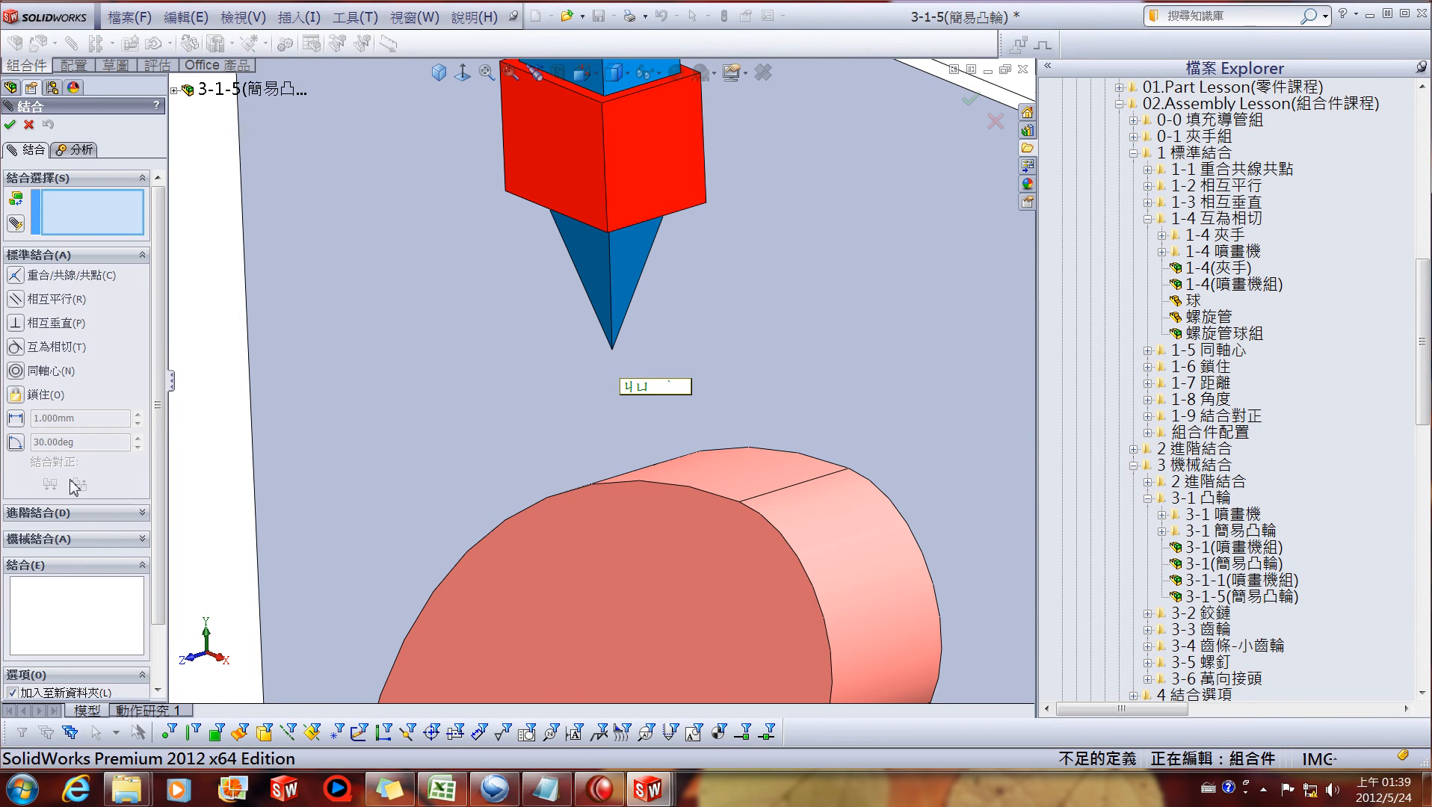
click(120, 544)
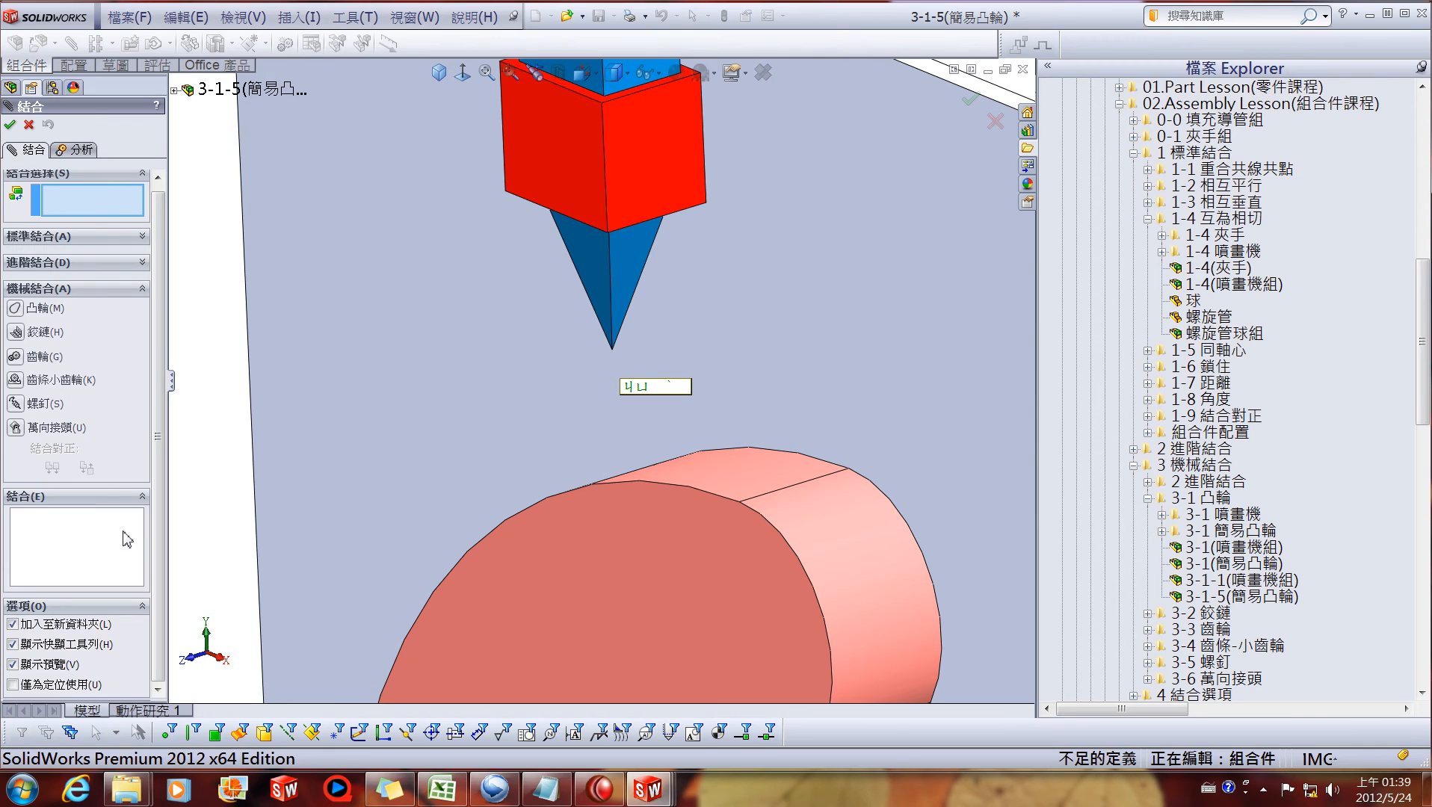
click(19, 309)
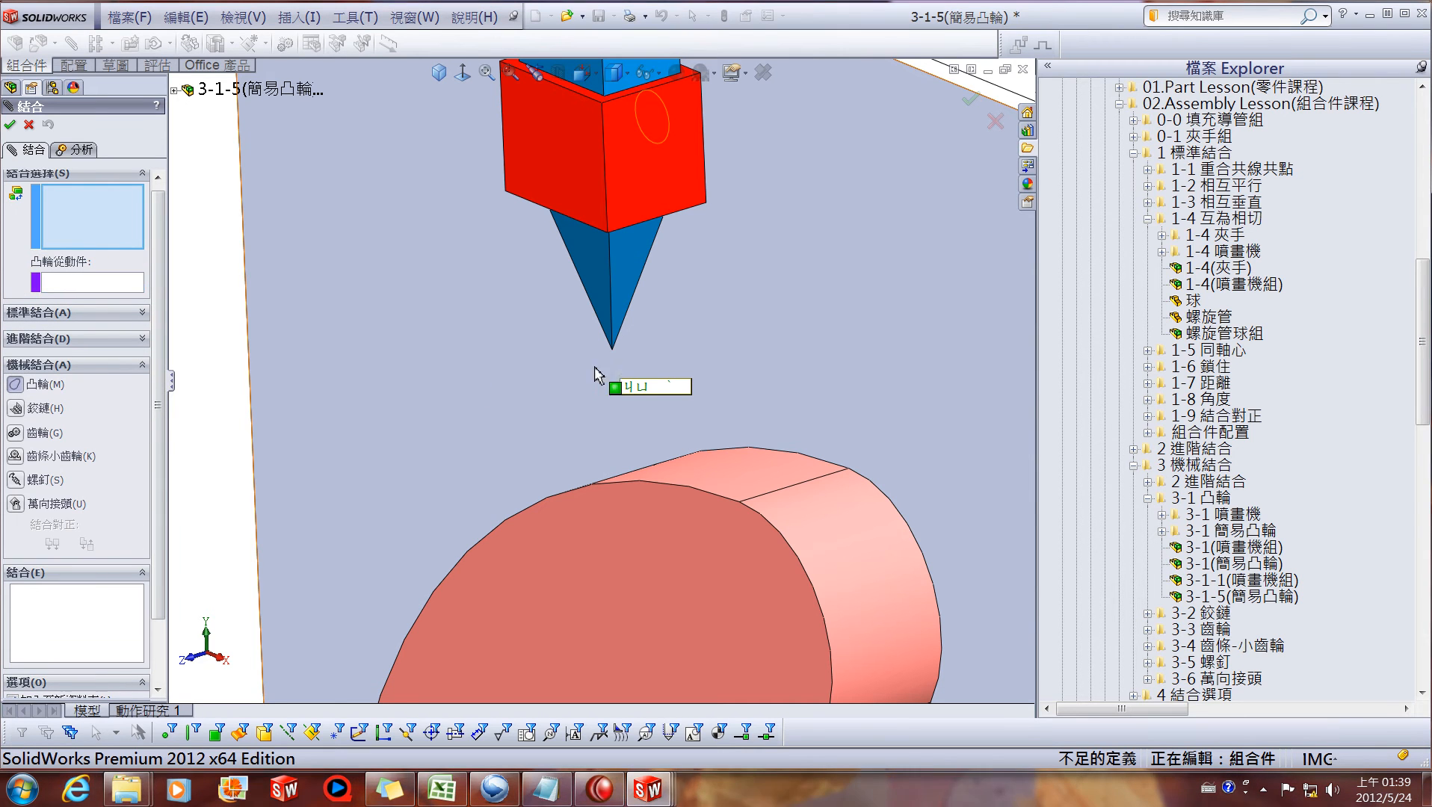
click(612, 350)
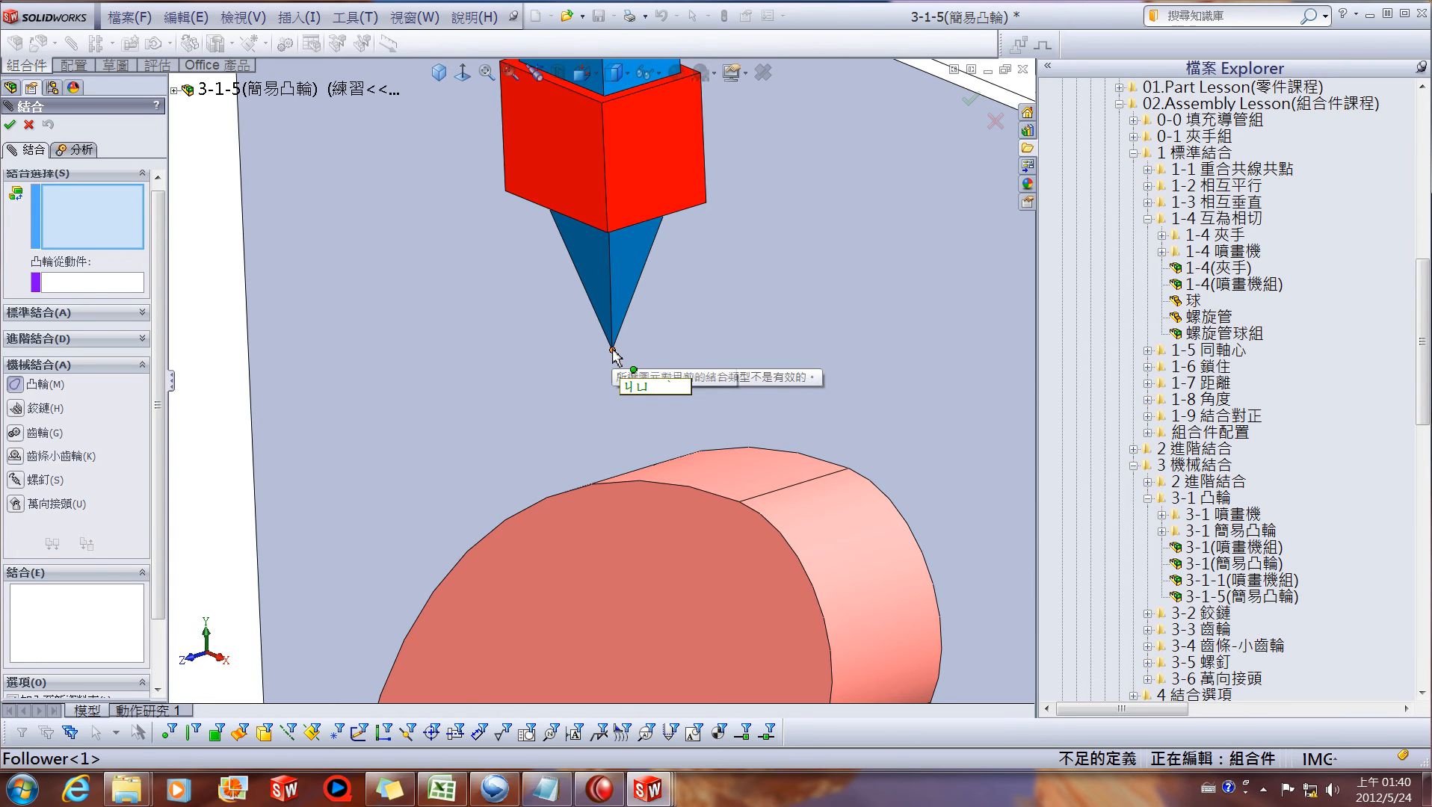
scroll(615, 355, up, 4)
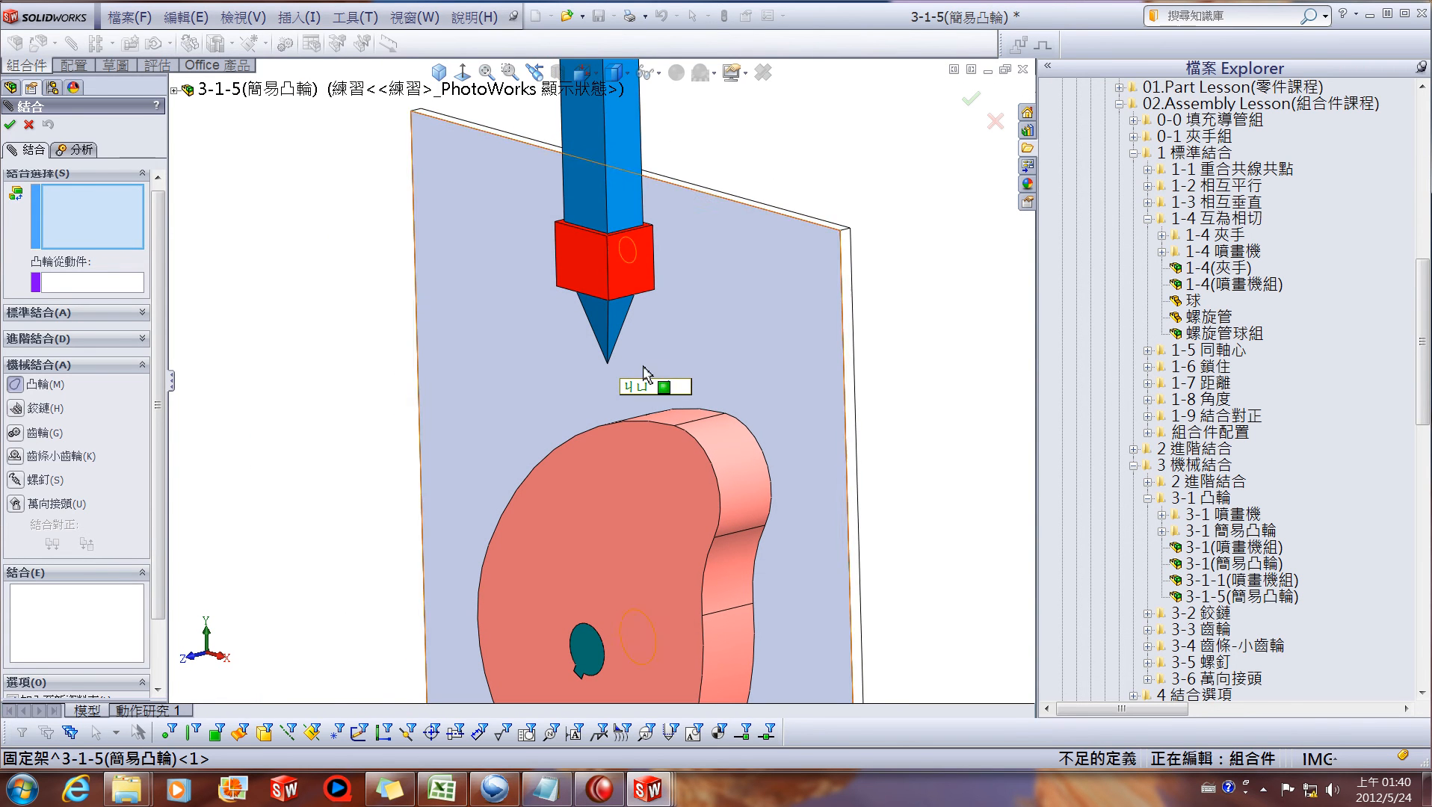
scroll(549, 321, down, 3)
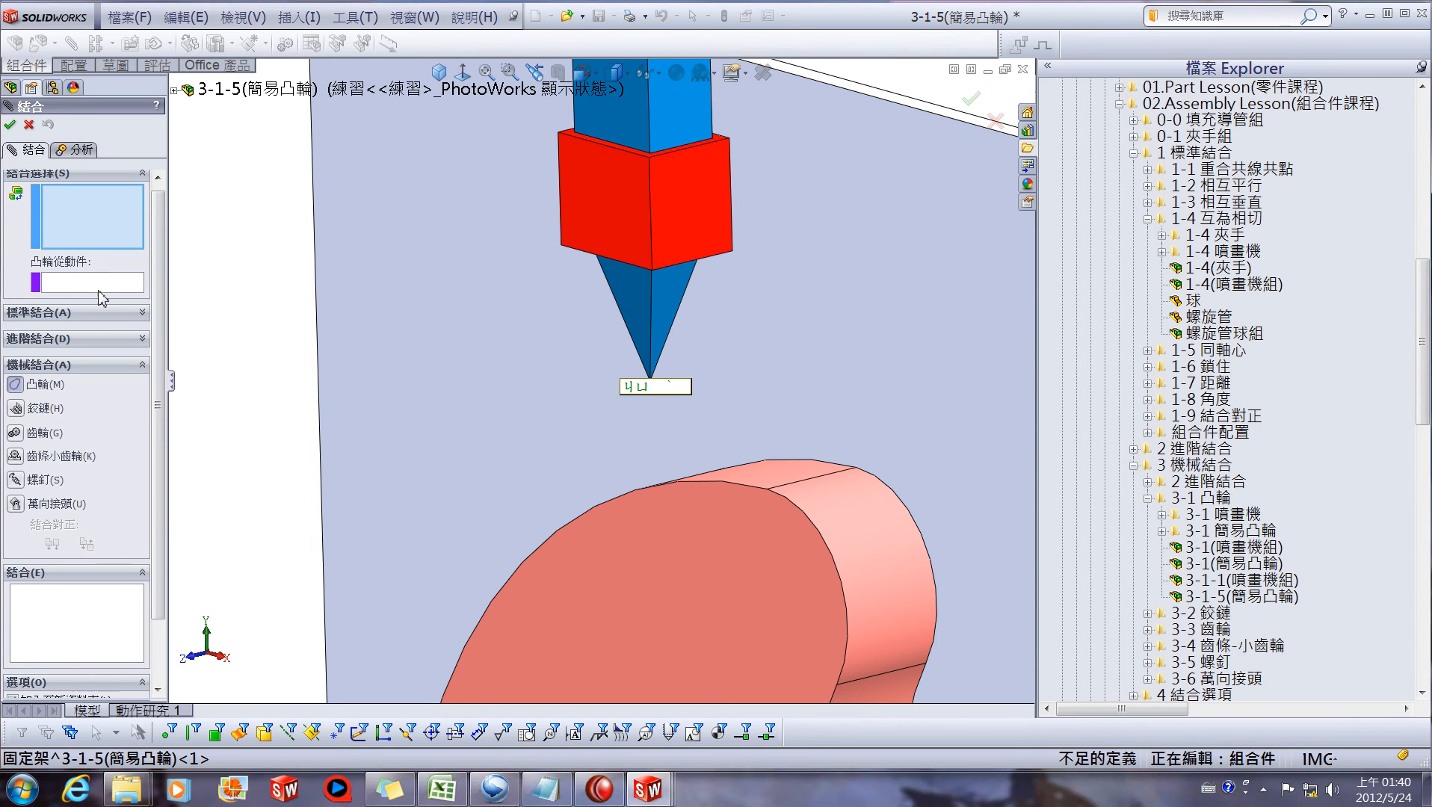
Step: Assign the follower's tip vertex as the cam follower of the Cam mate
click(76, 284)
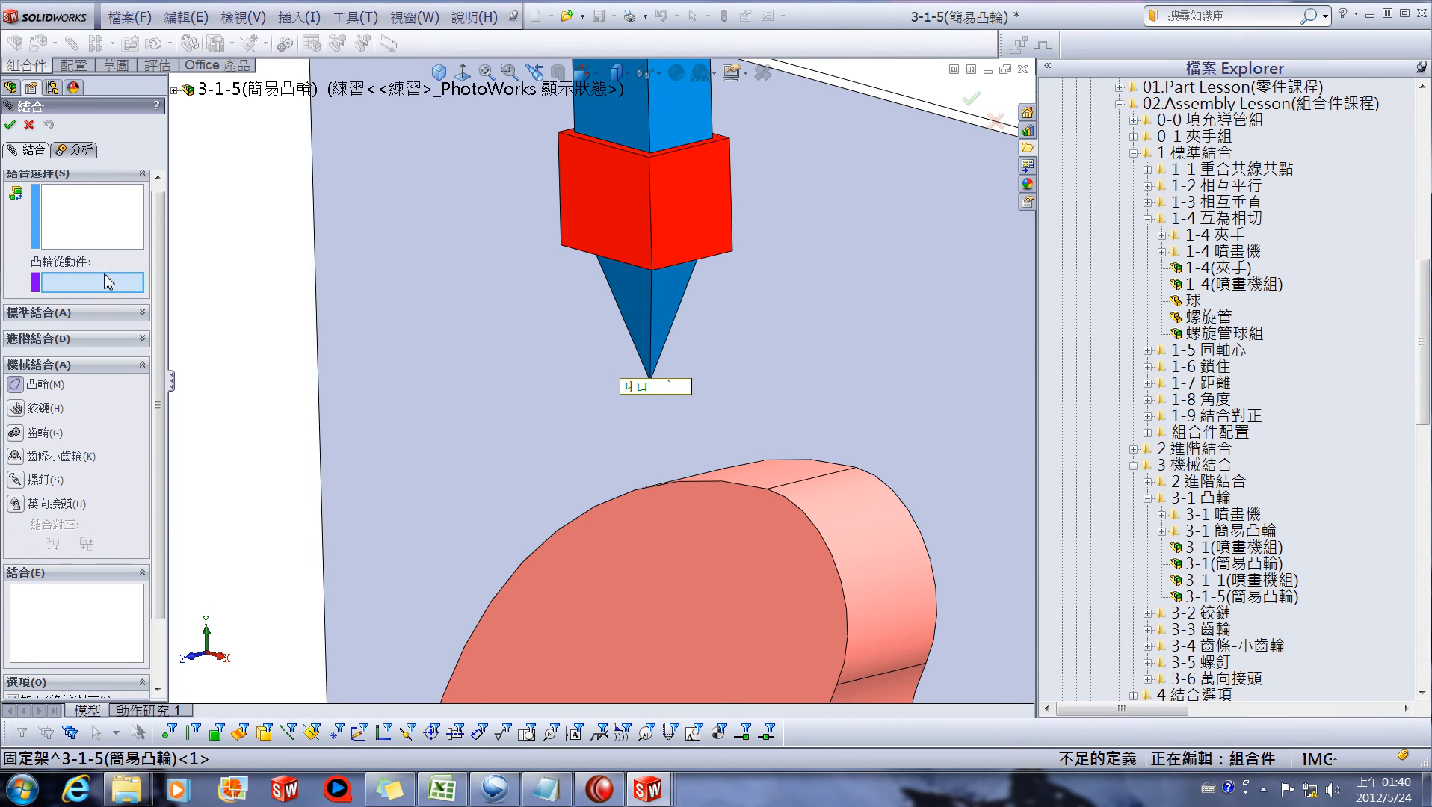
scroll(681, 346, down, 3)
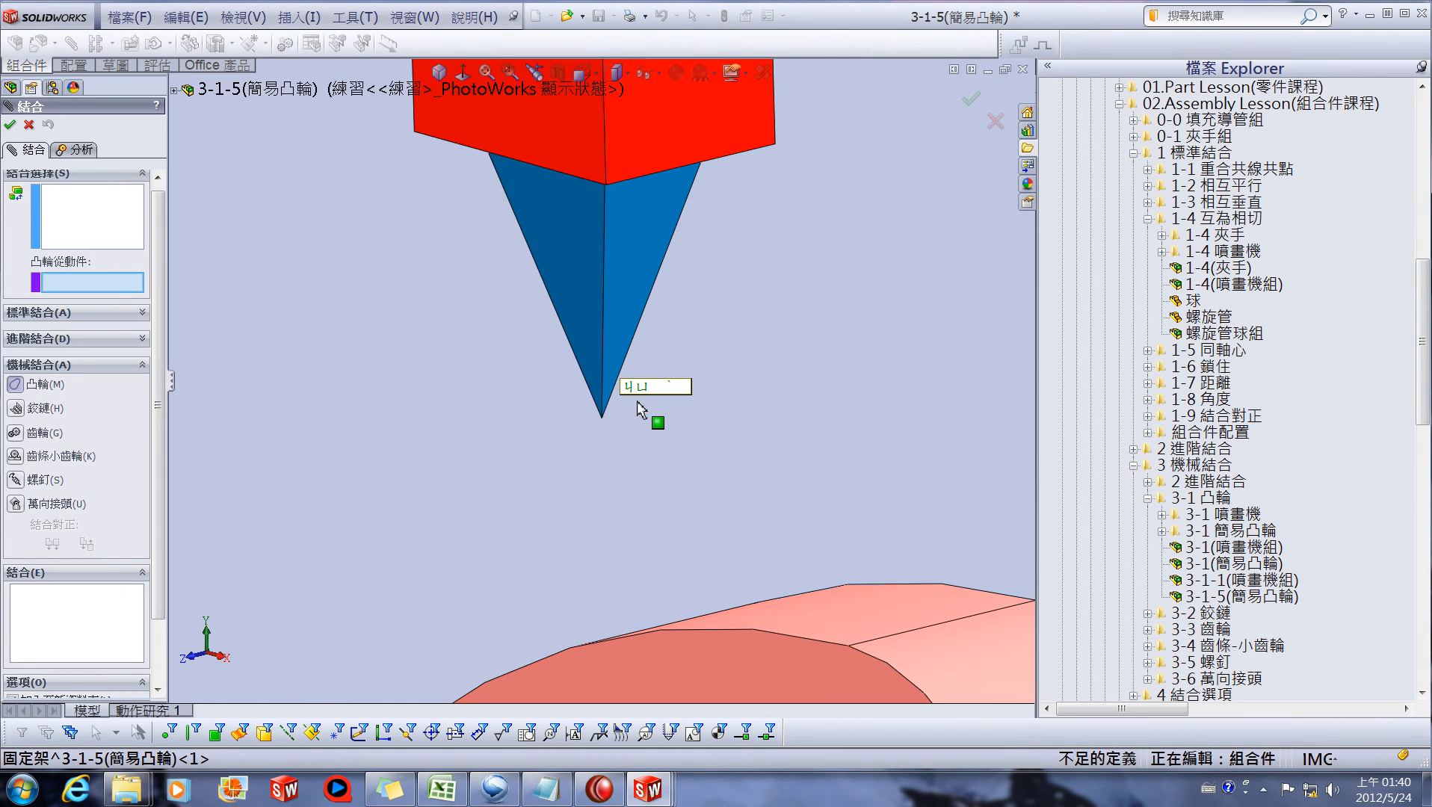
click(603, 419)
scroll(604, 424, up, 3)
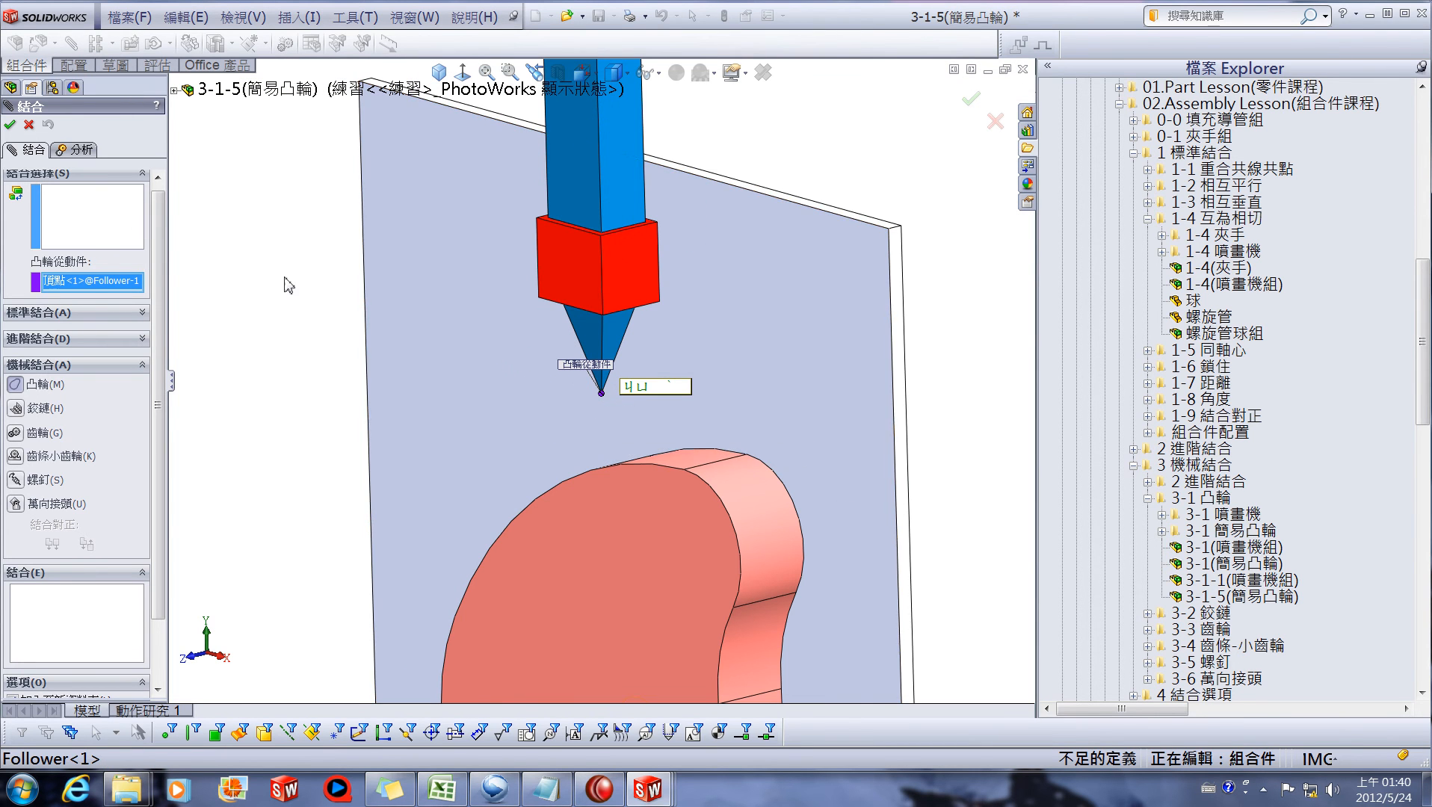
Step: Complete the Cam mate using all tangent outer faces of the cam as the path, and turn the cam to test the follower
middle_drag(789, 482, 710, 470)
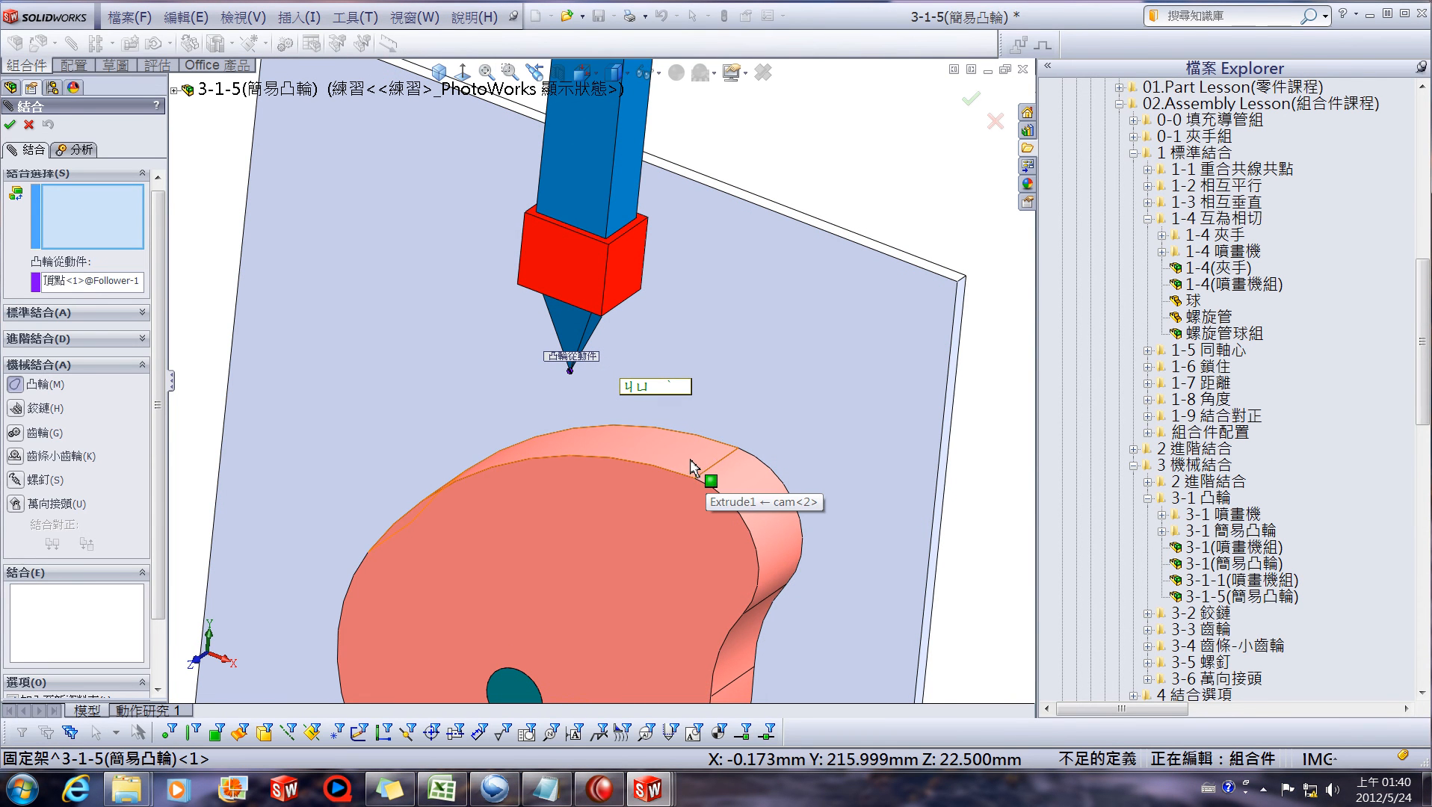
right_click(692, 462)
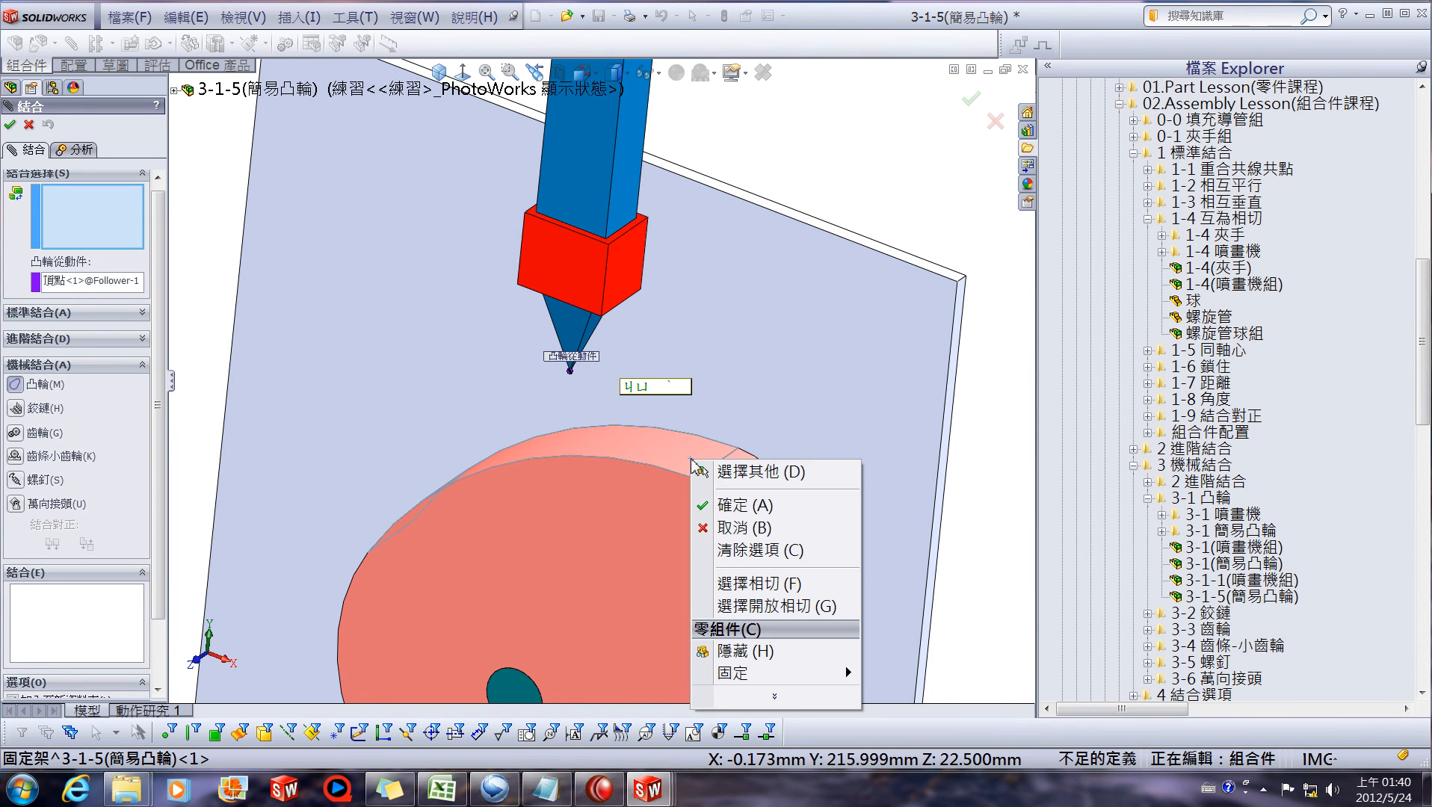
click(741, 594)
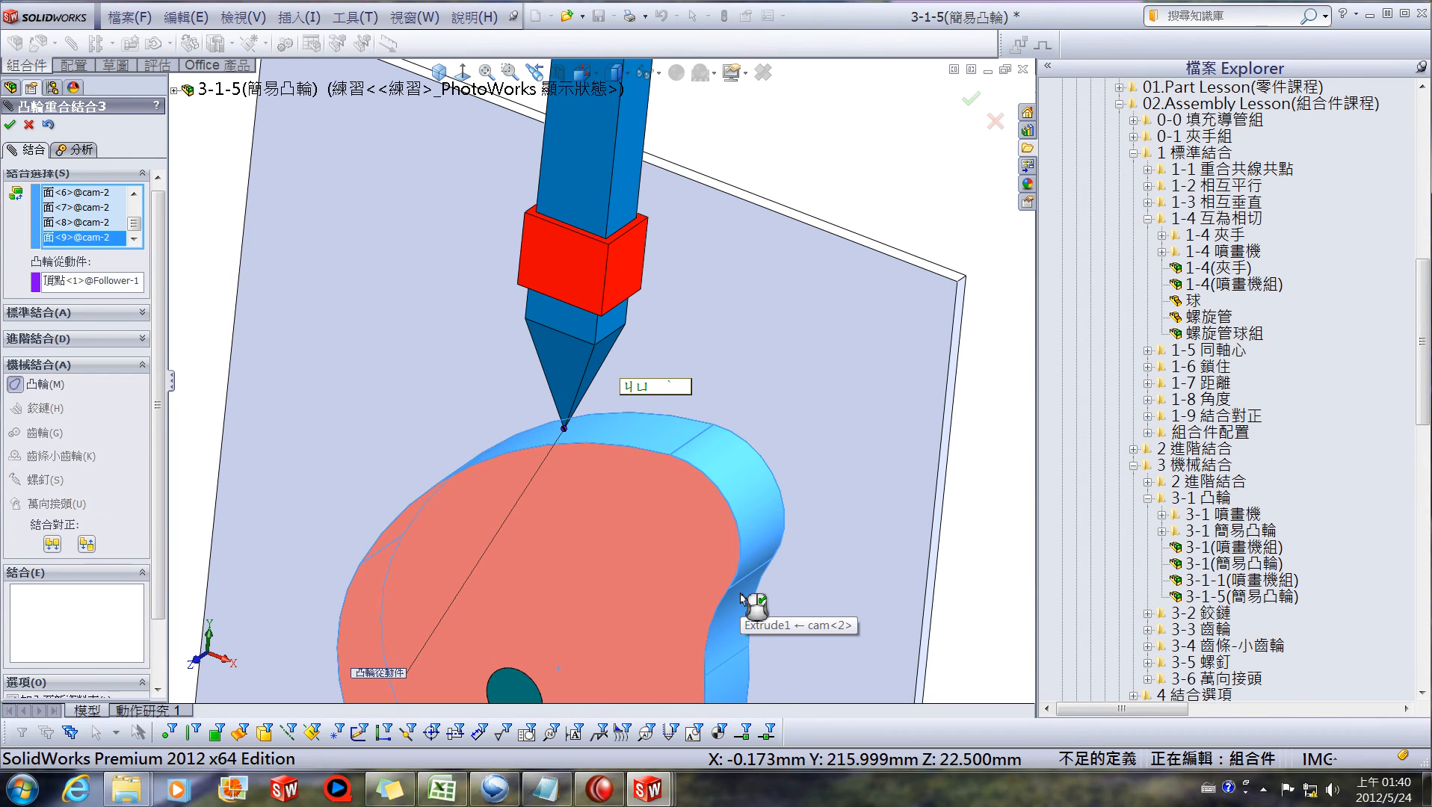
key(Return)
scroll(724, 573, up, 3)
drag(608, 501, 343, 443)
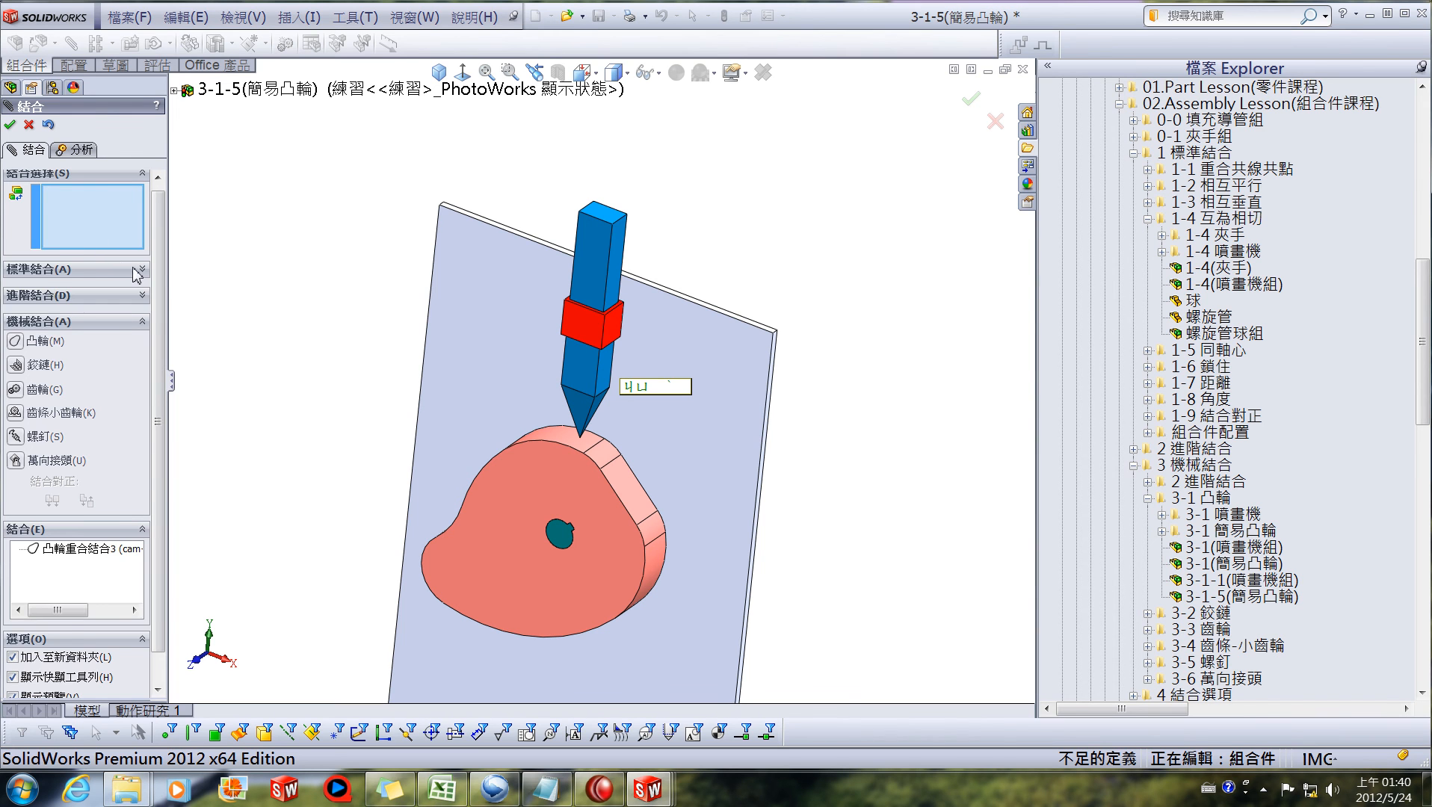
Step: Check the standard mate types, and reopen the finished Cam mate to inspect its selected cam faces one by one
click(133, 269)
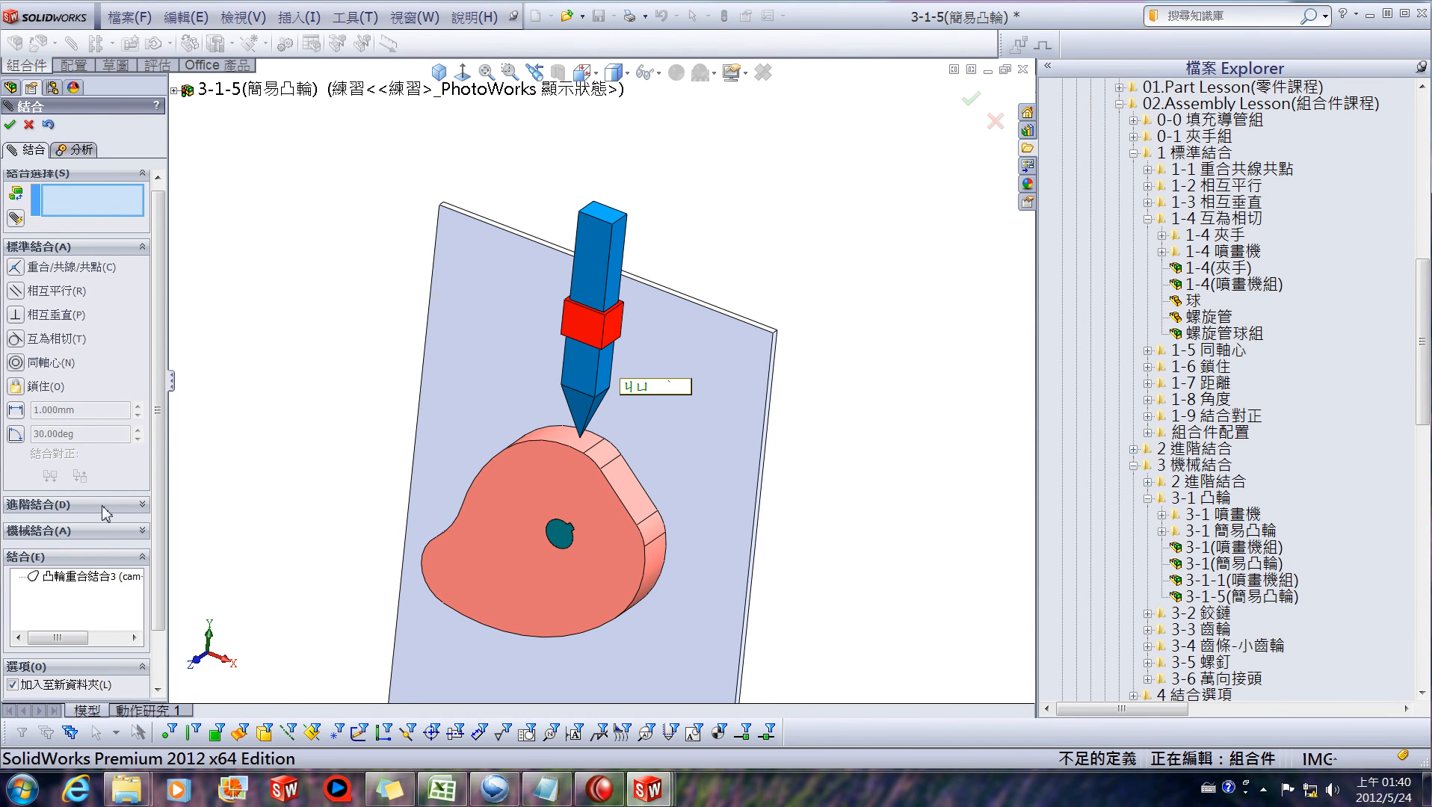
click(82, 575)
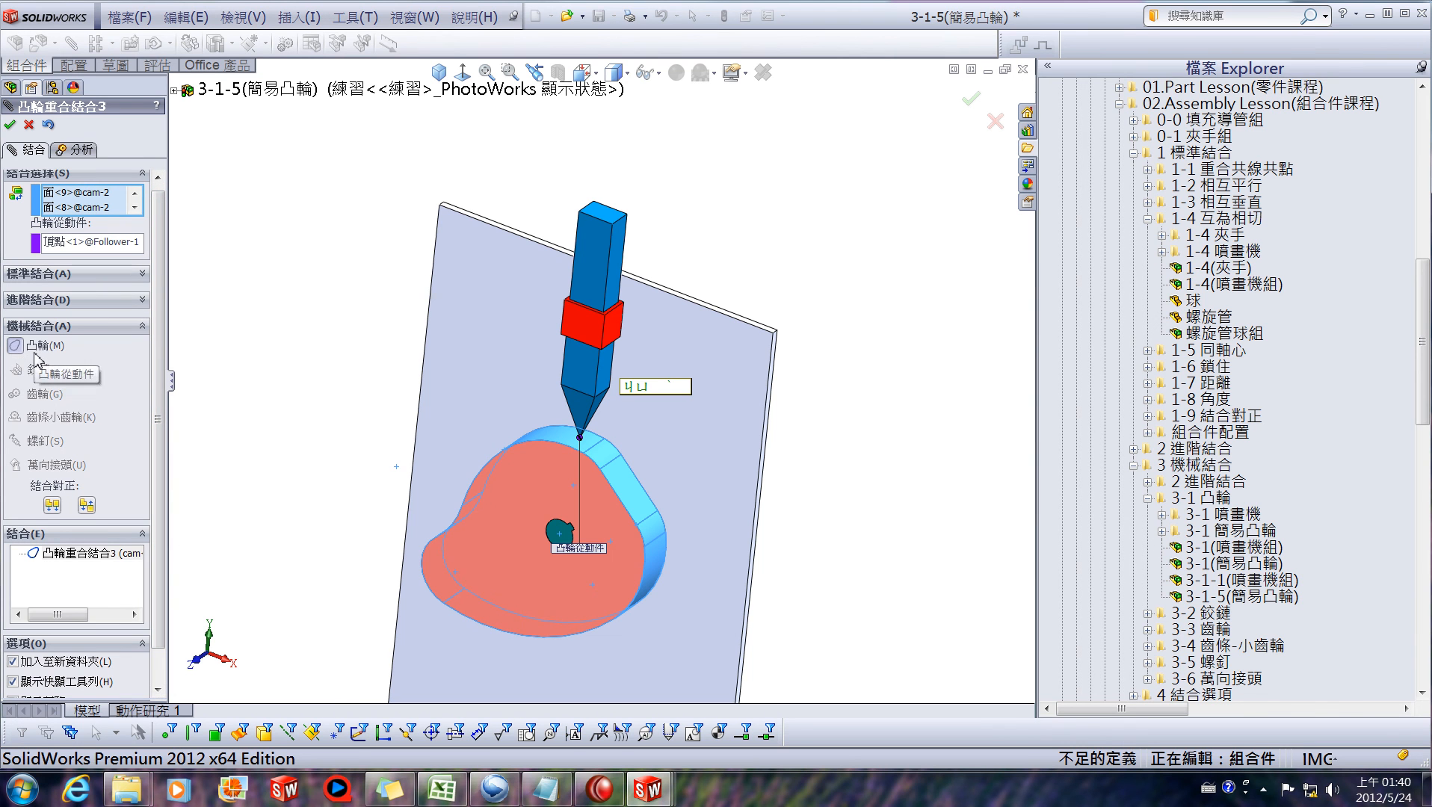
drag(159, 312, 168, 271)
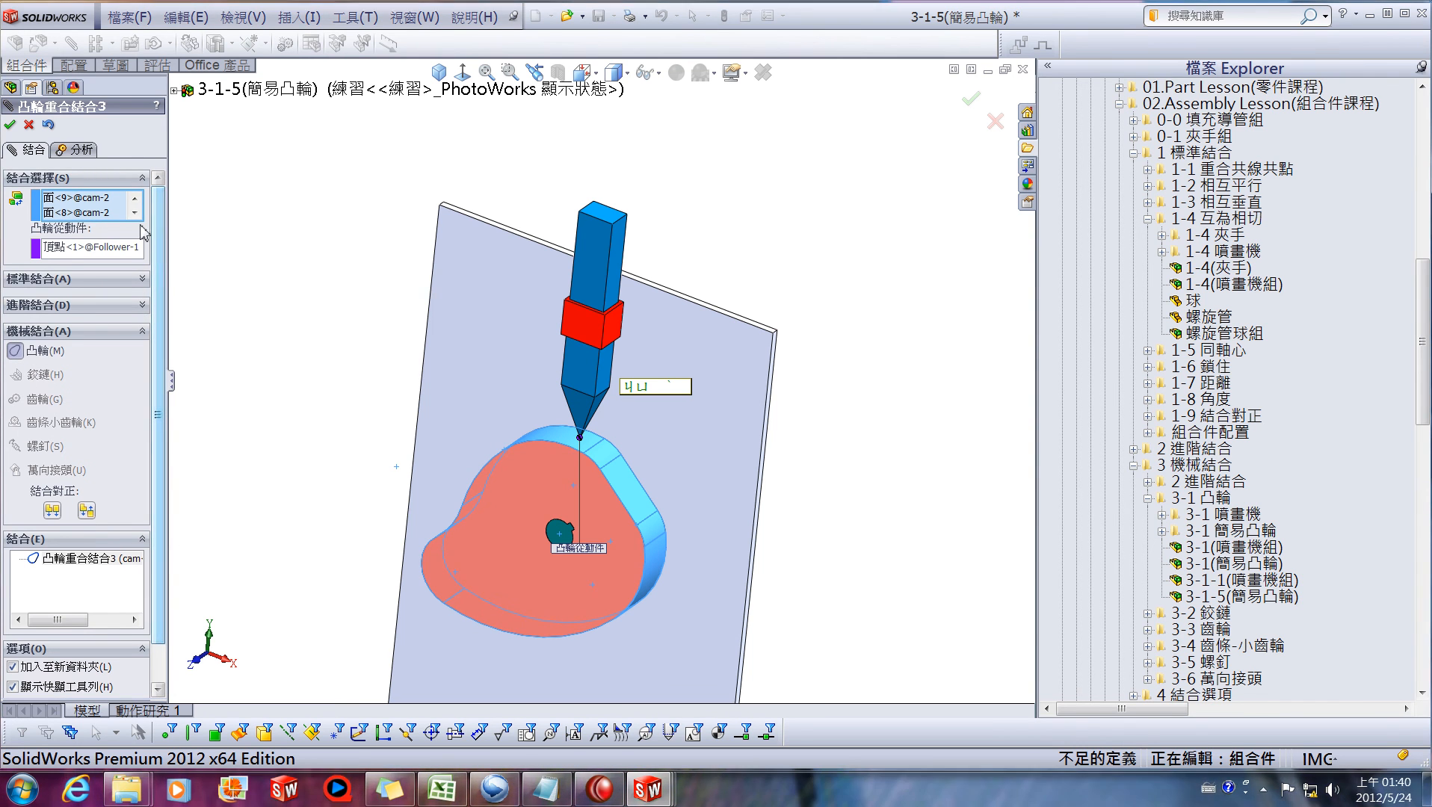
click(110, 203)
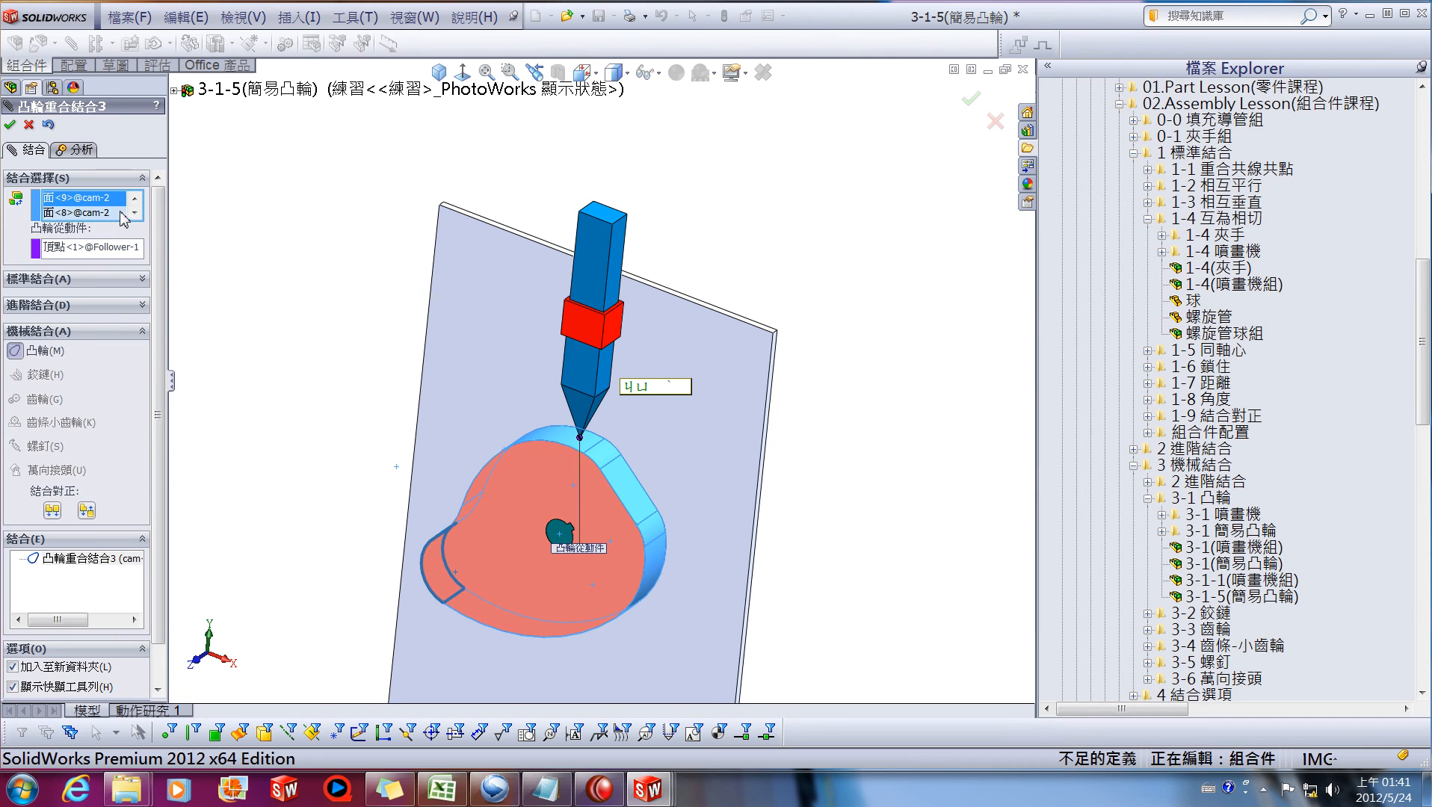
click(117, 214)
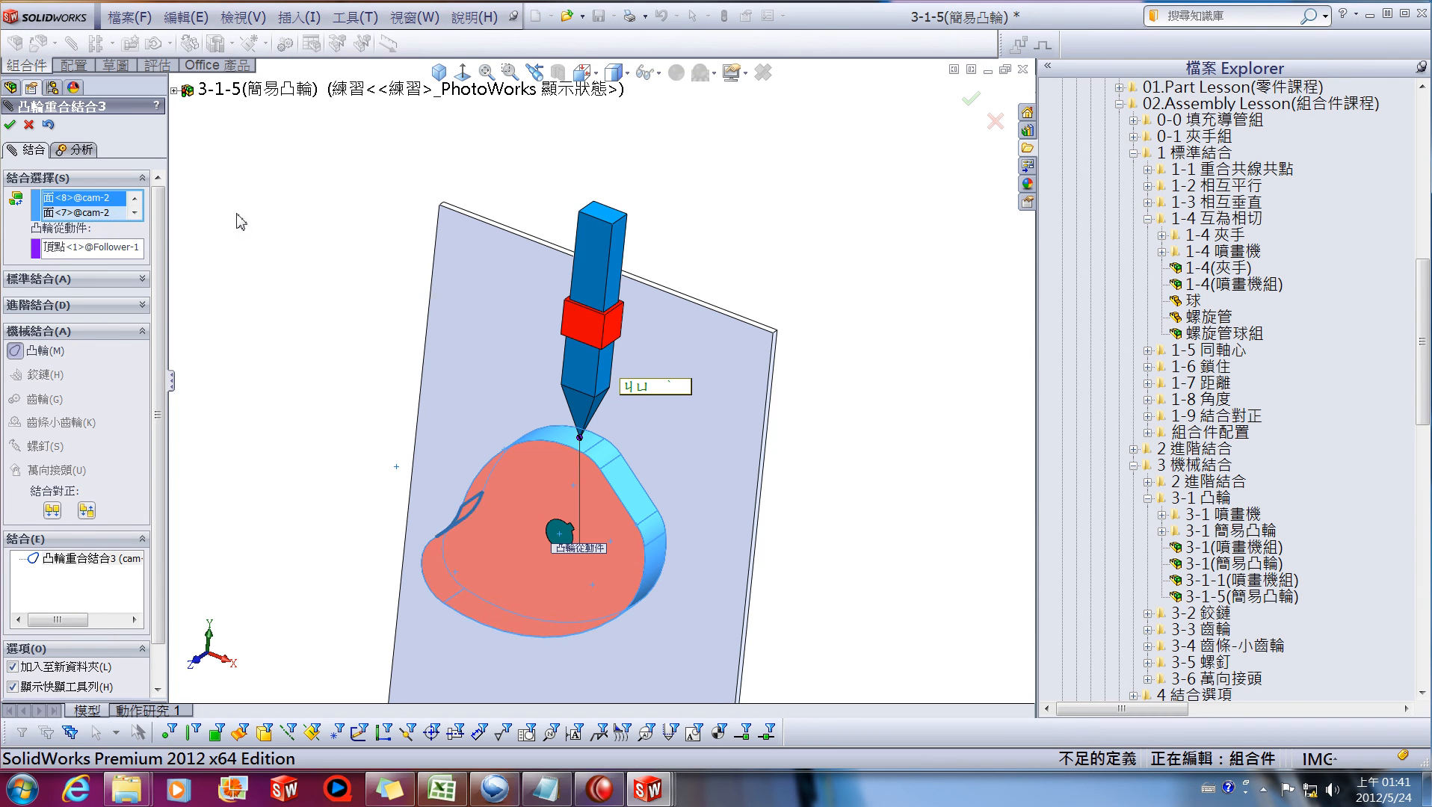